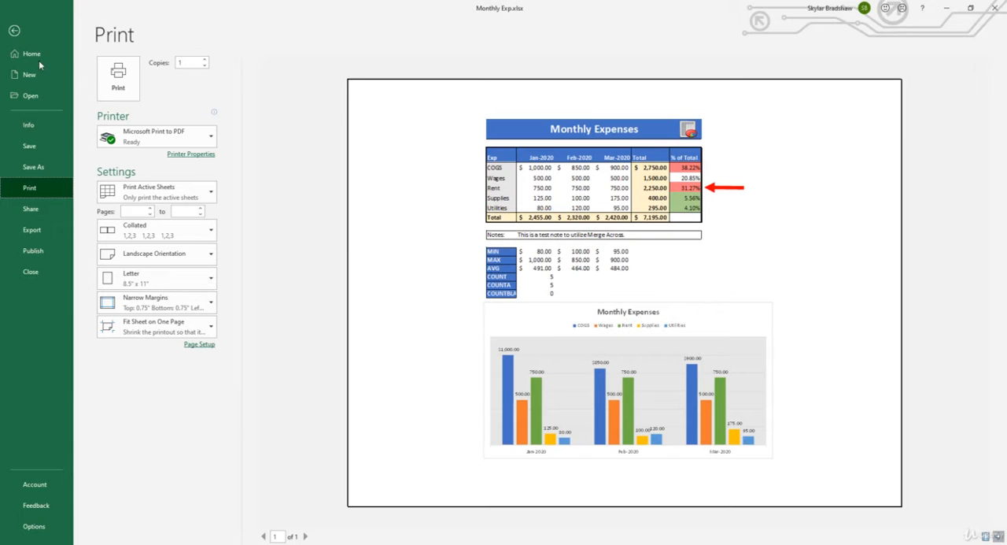
- Leave the print preview and display the Report sheet in Page Layout view
click(14, 30)
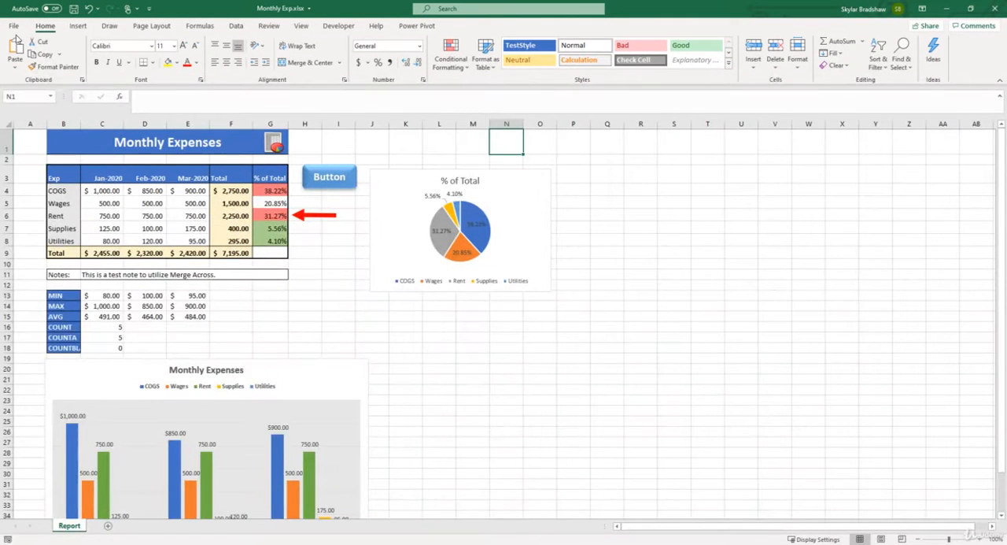
click(309, 28)
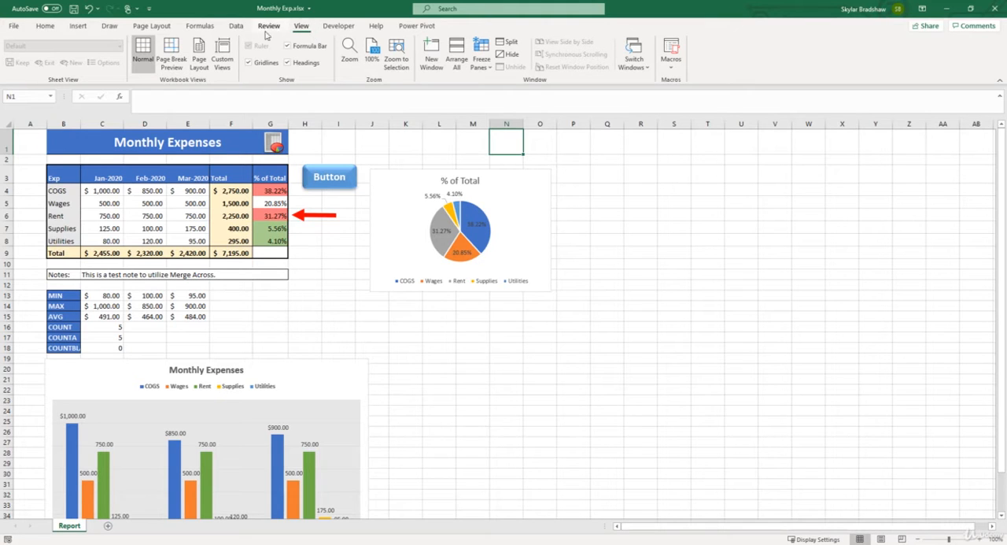
click(206, 56)
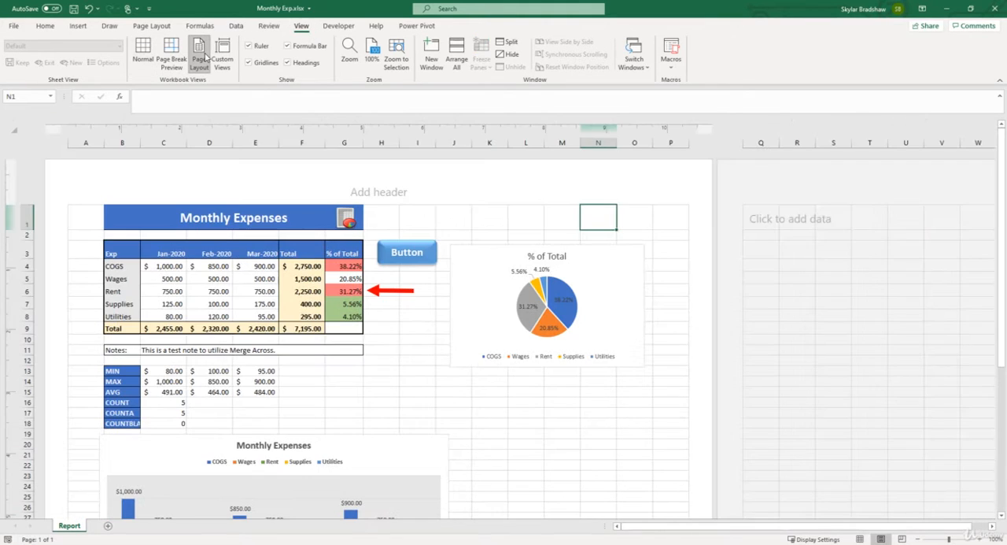
- Compare the Report sheet in Normal and Page Layout views, ending in Page Layout view
click(861, 540)
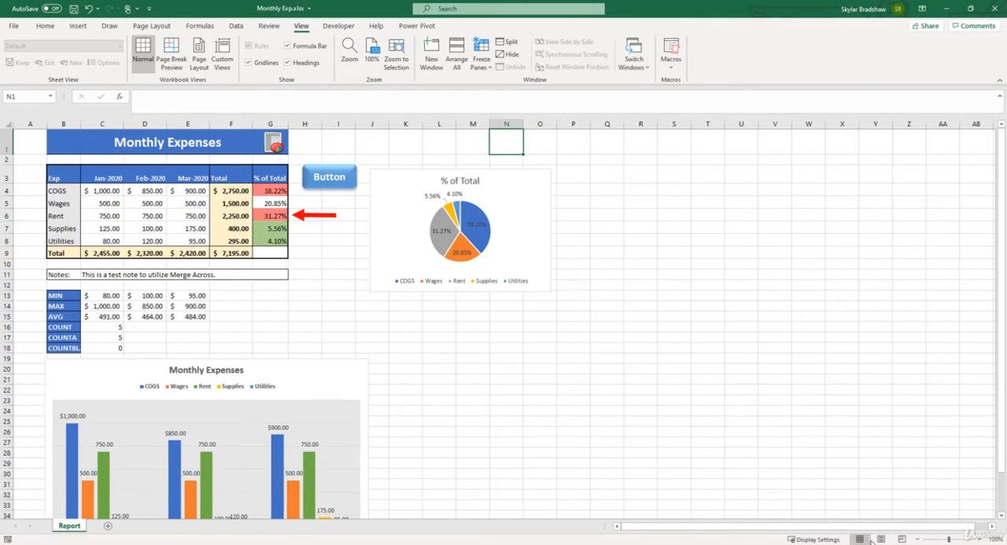
click(881, 539)
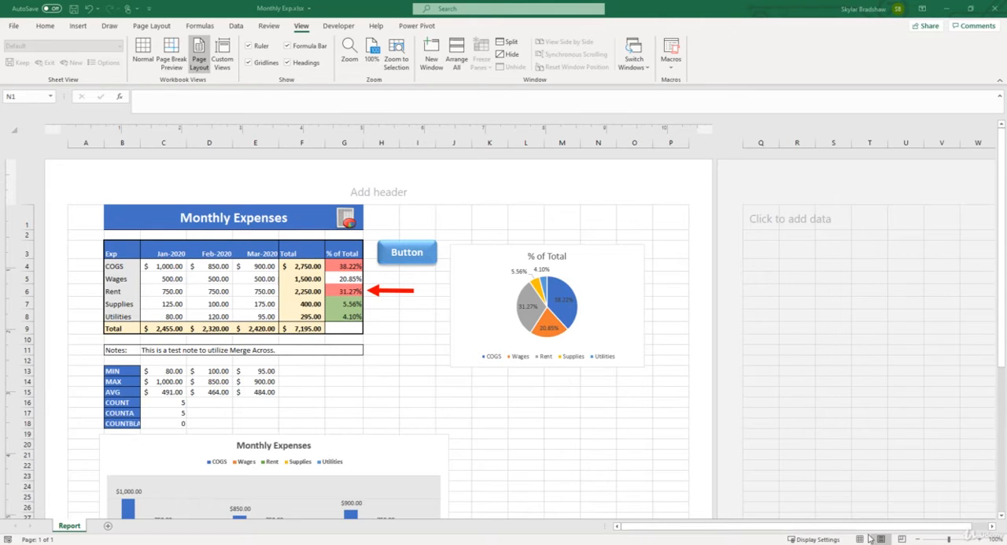
click(862, 539)
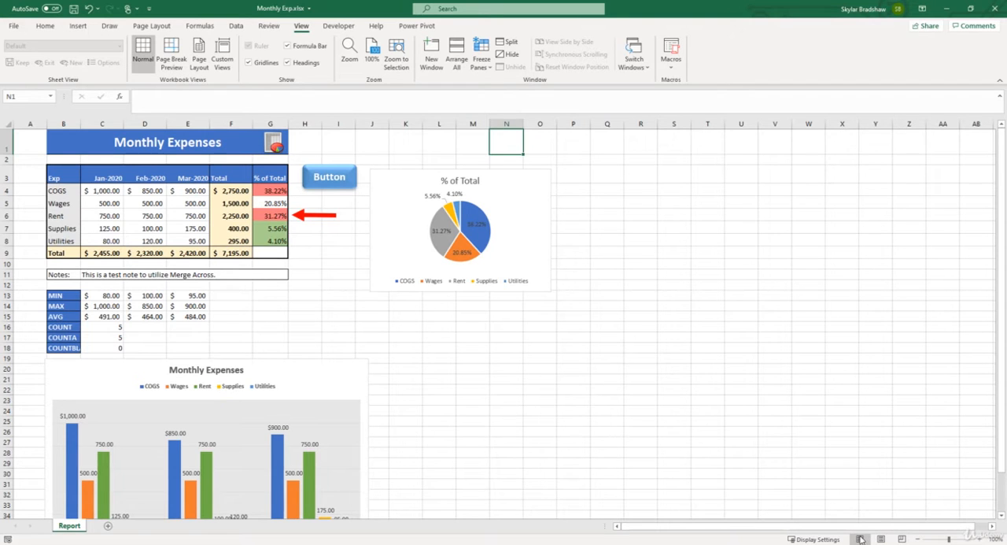
click(881, 539)
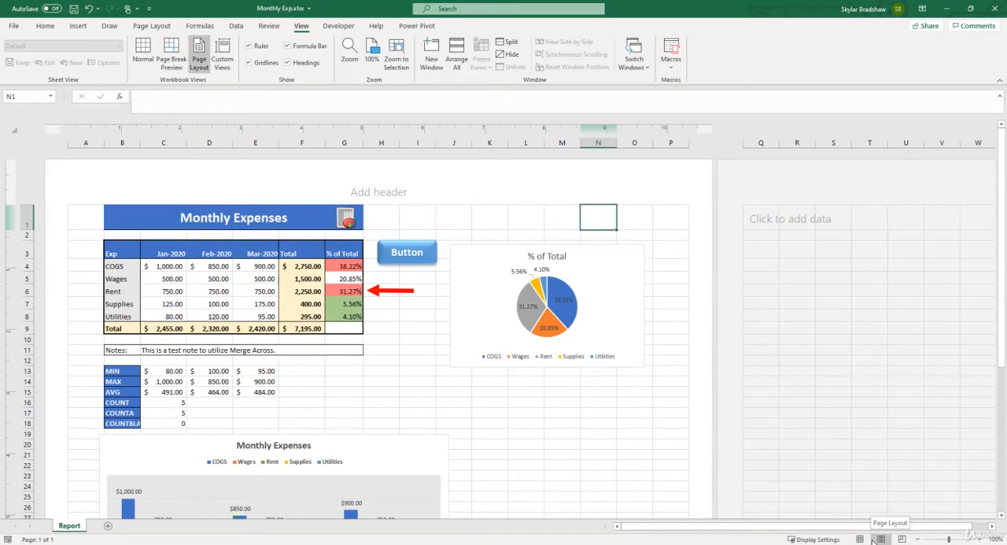
- Zoom out to 50% to examine how the sheet is arranged across pages, and return to 100%
click(917, 540)
click(917, 540)
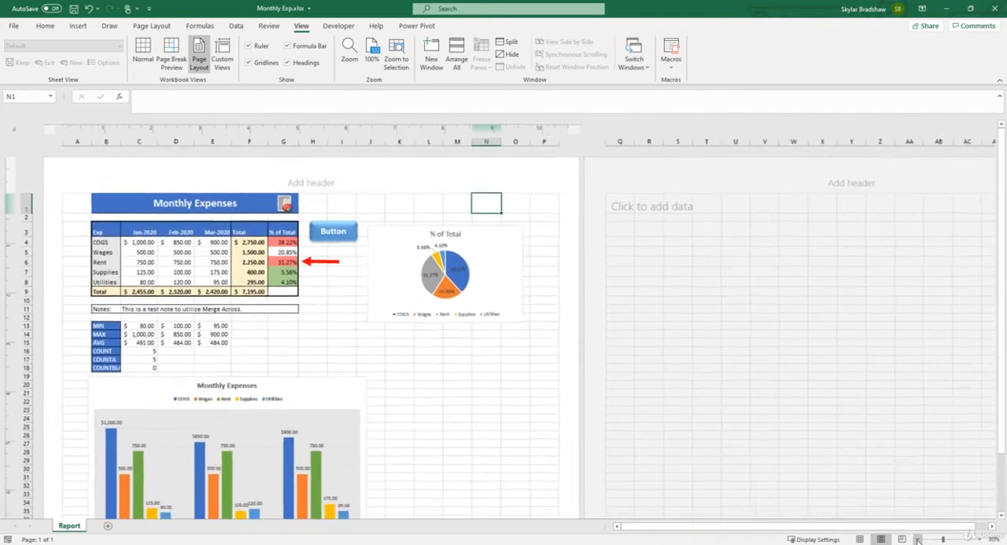
click(918, 540)
click(918, 540)
click(918, 540)
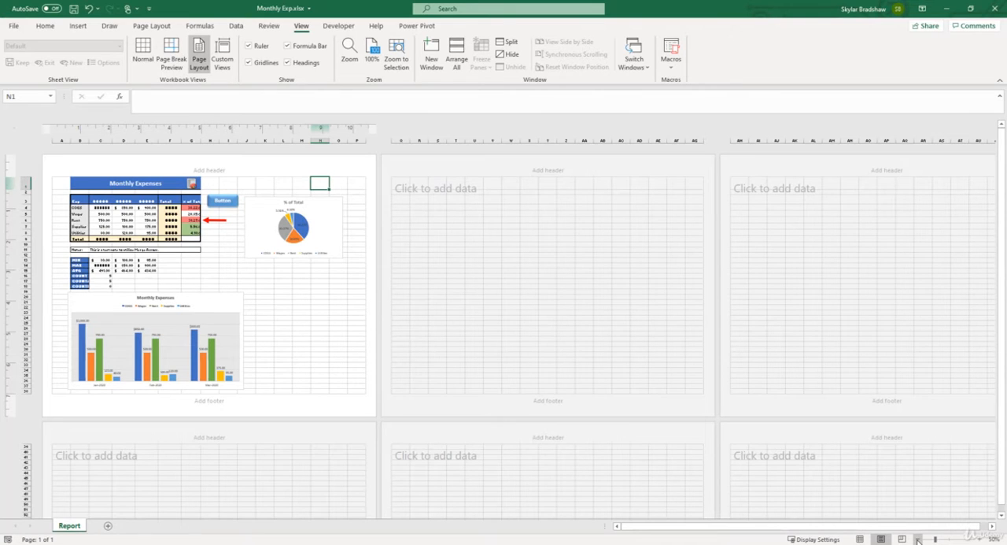
click(979, 539)
click(978, 538)
click(979, 538)
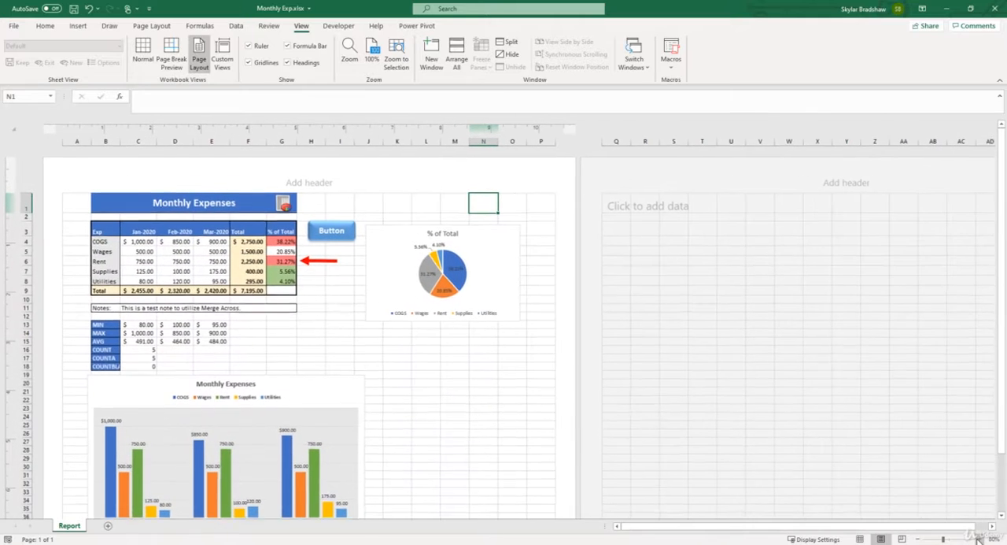
click(978, 539)
click(979, 538)
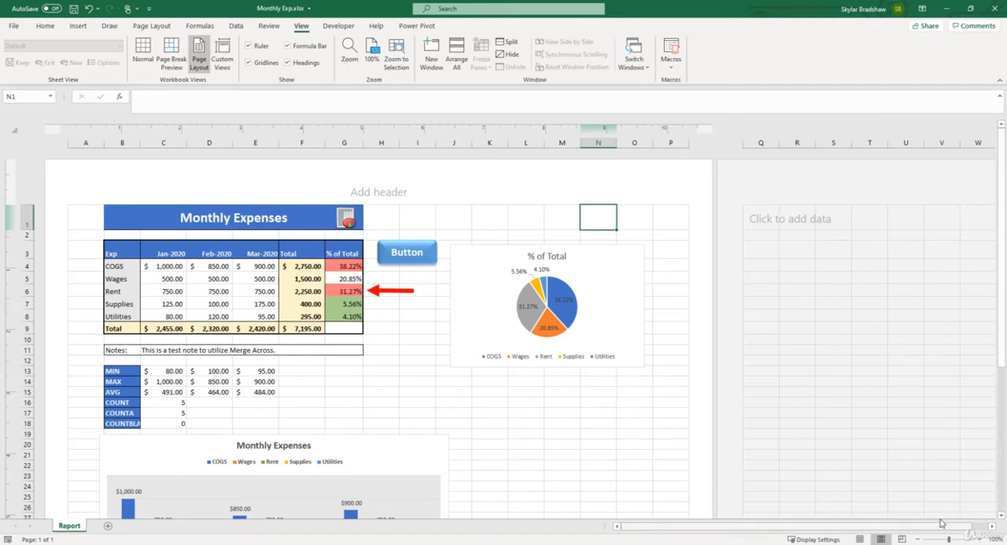
- Set the page orientation to Portrait and check where the two charts fall across the pages
click(152, 26)
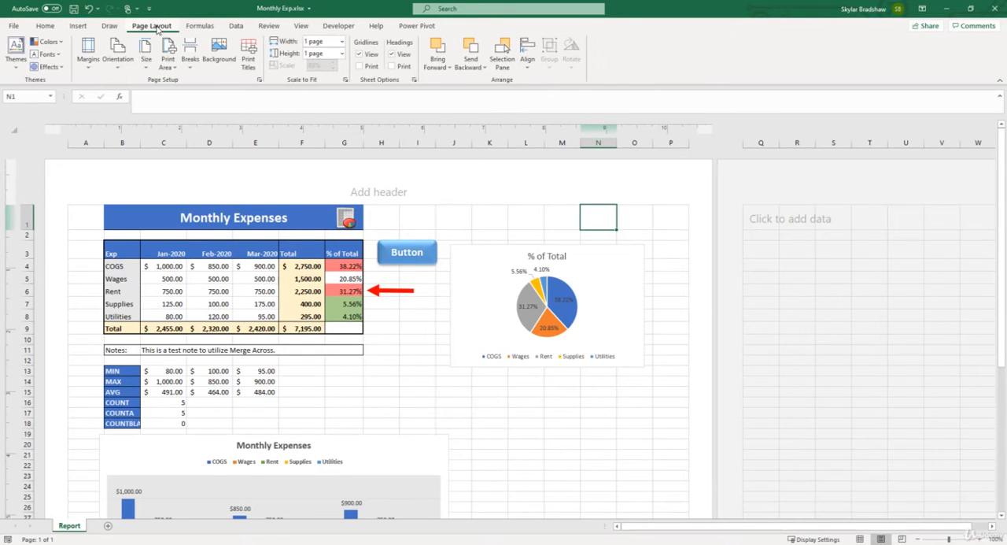
click(130, 59)
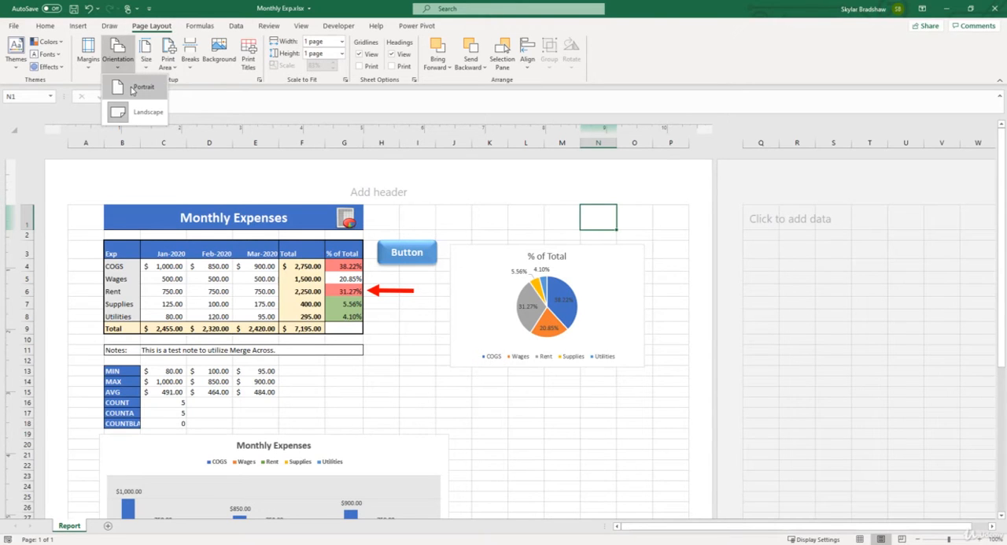
click(132, 88)
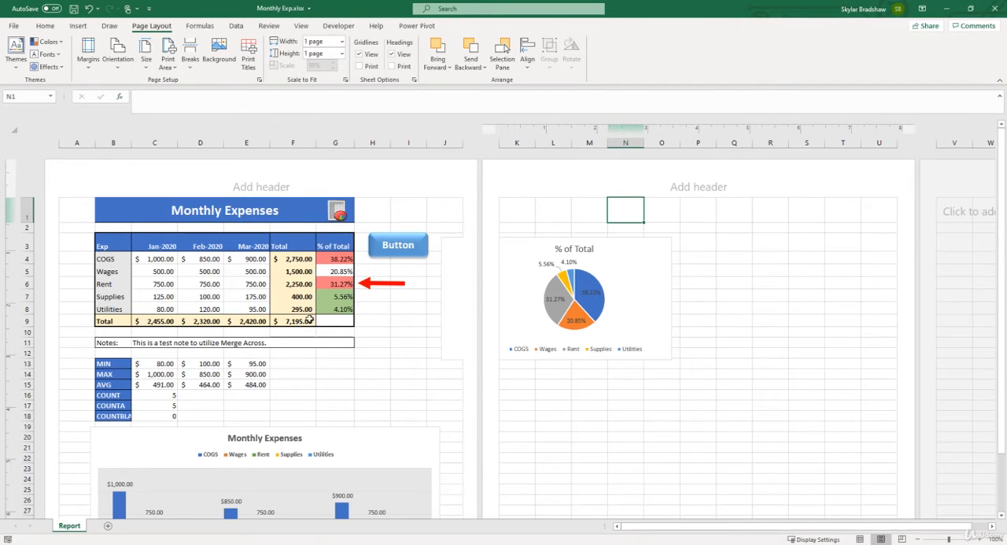
scroll(310, 319, down, 3)
scroll(314, 339, down, 2)
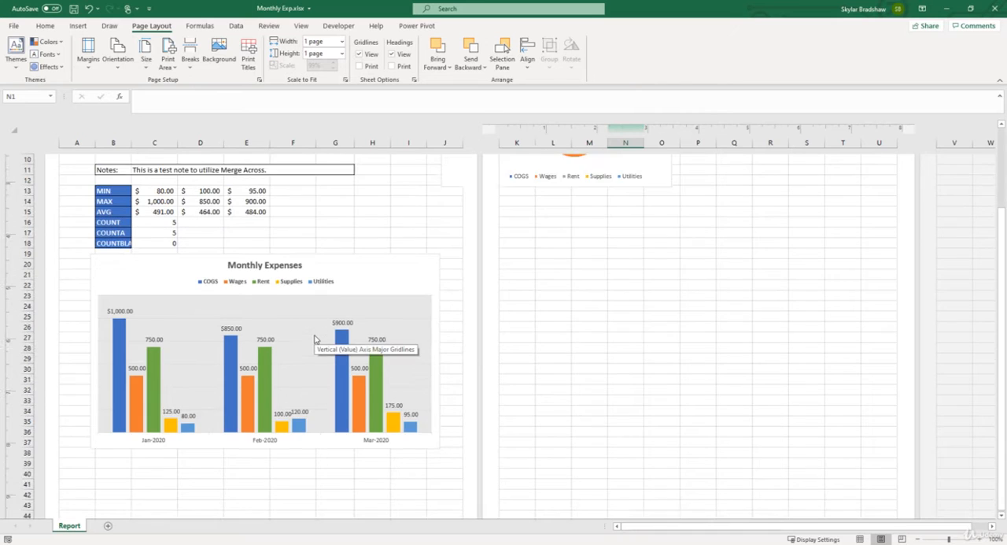
scroll(315, 339, up, 5)
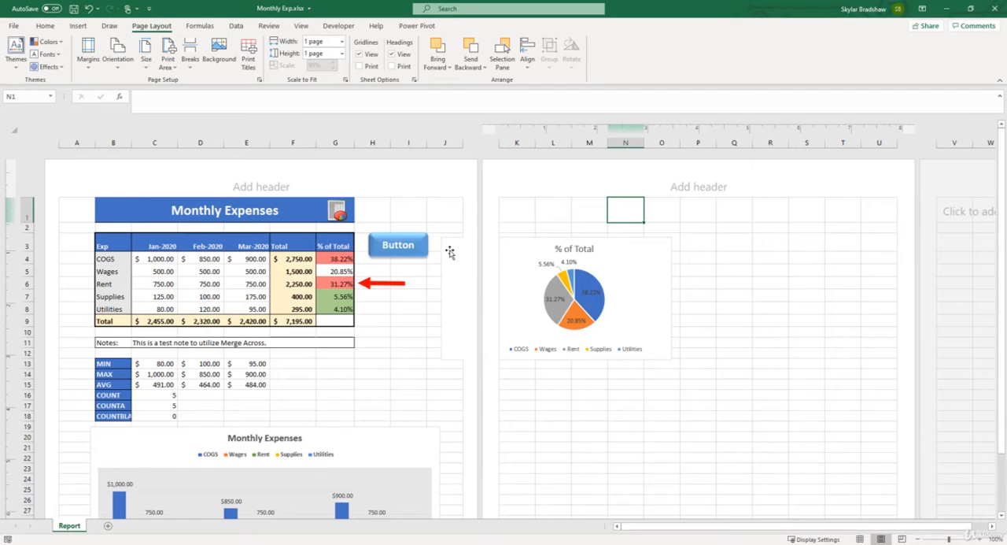
- Enable the Print object property for the % of Total pie chart so it is included in printouts
right_click(455, 294)
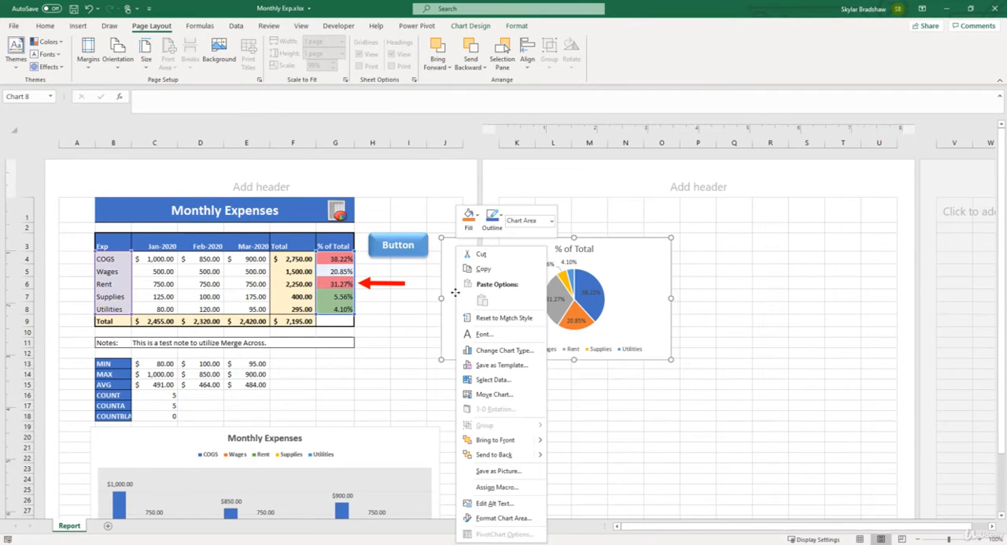
click(501, 517)
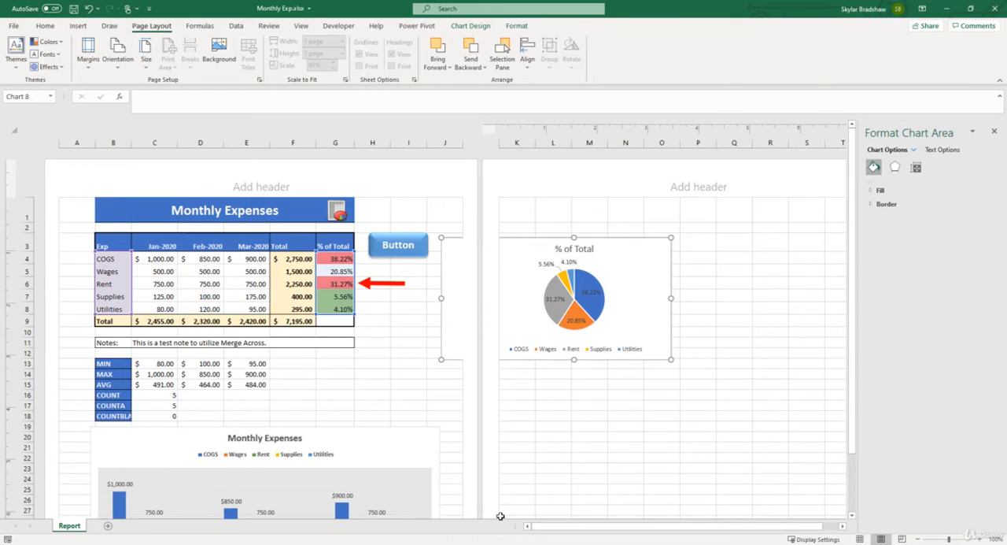
click(916, 167)
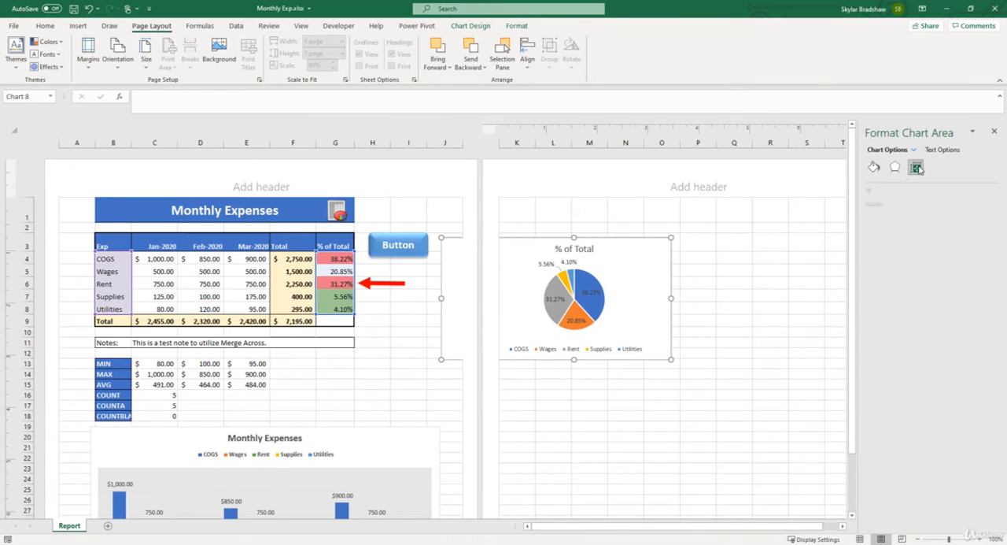
click(875, 205)
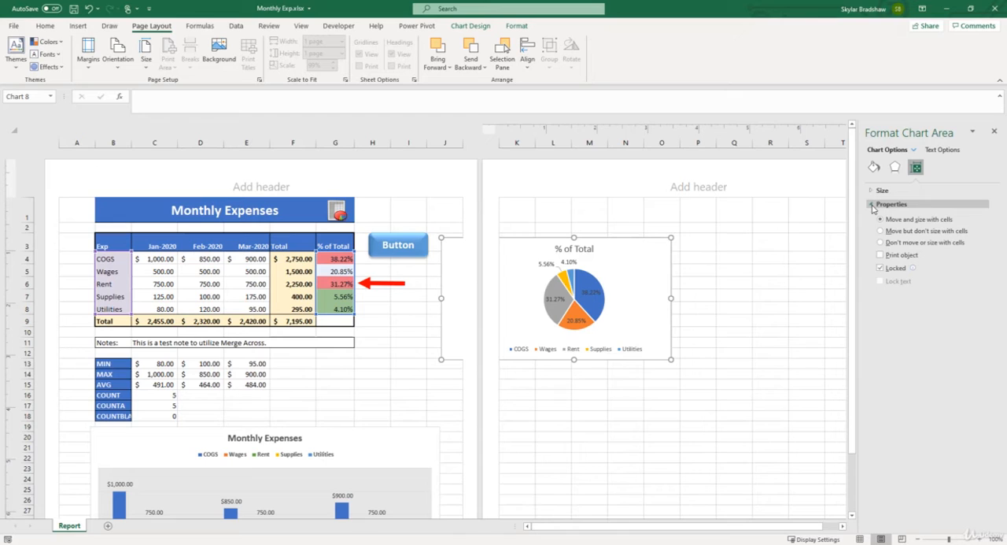
click(881, 255)
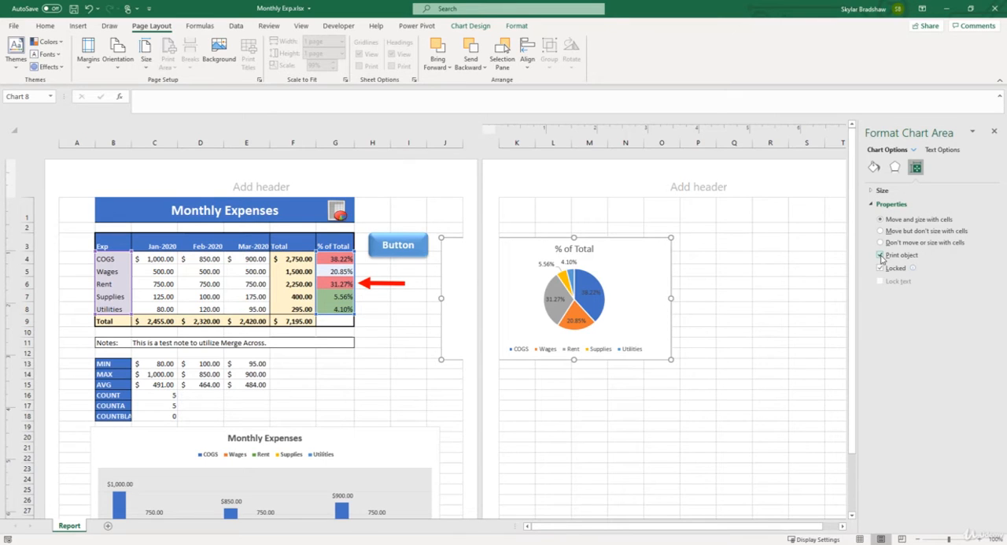
click(995, 131)
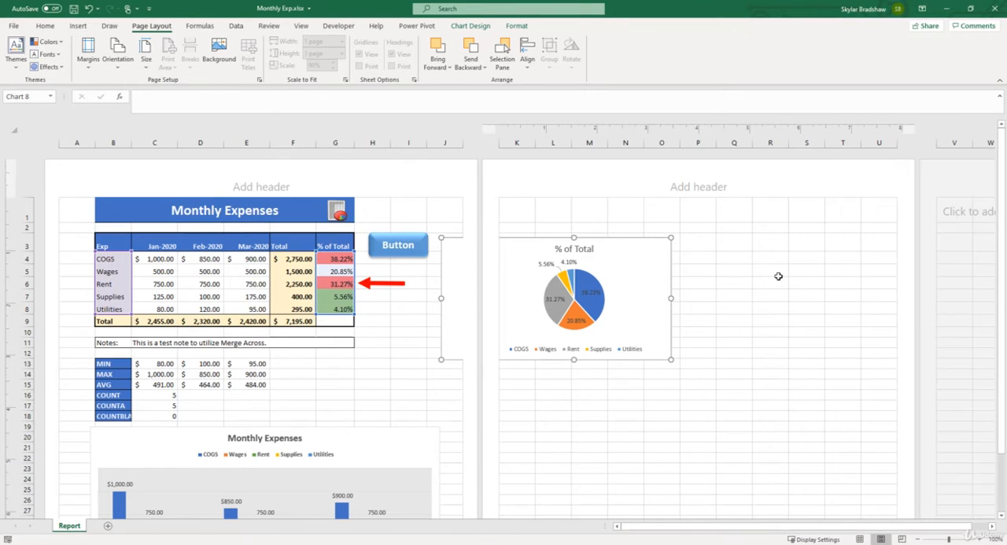
- Check the print preview with the % of Total pie chart selected and return to the sheet
click(14, 26)
click(32, 188)
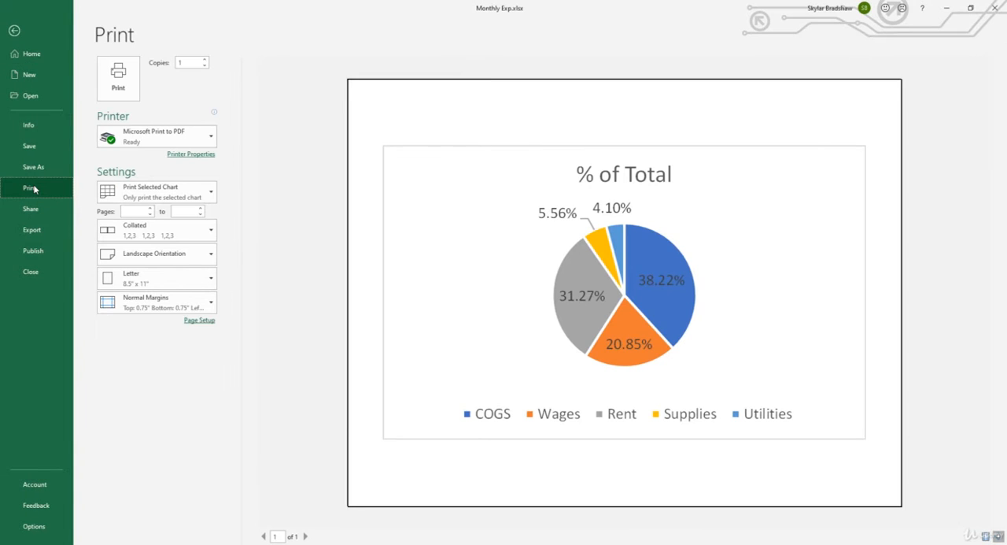
click(14, 31)
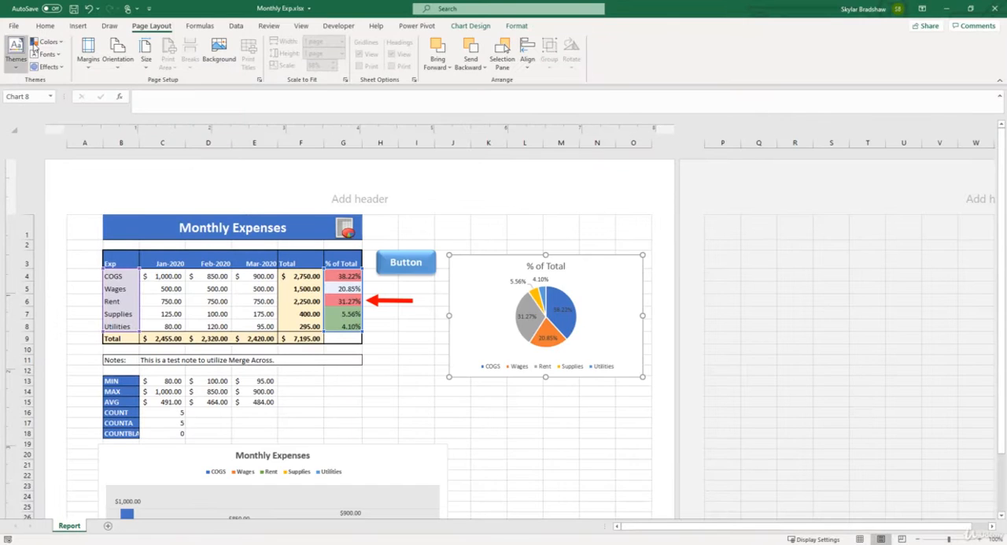
- Deselect the pie chart, set the sheet's print scaling to No Scaling and check the second page of the preview
click(486, 228)
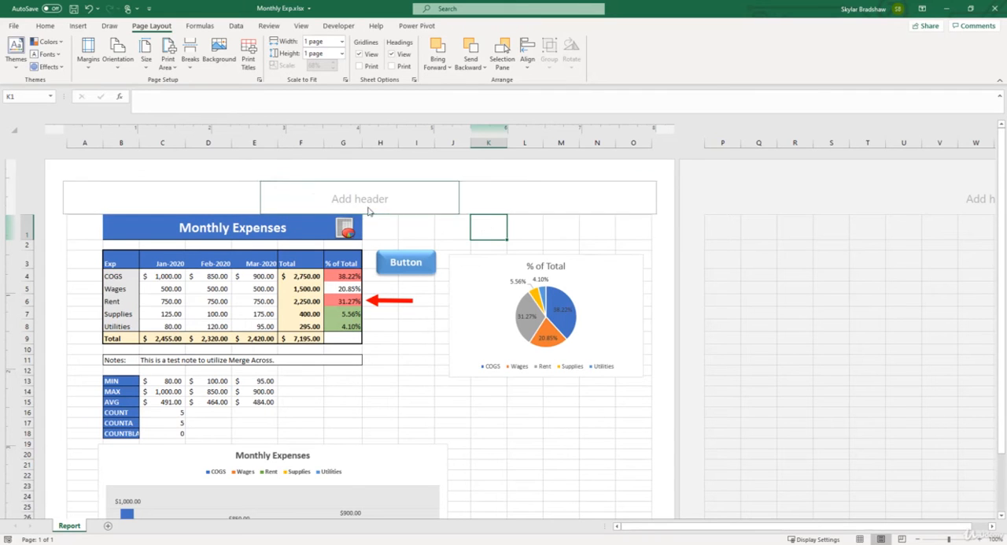
click(16, 27)
click(29, 188)
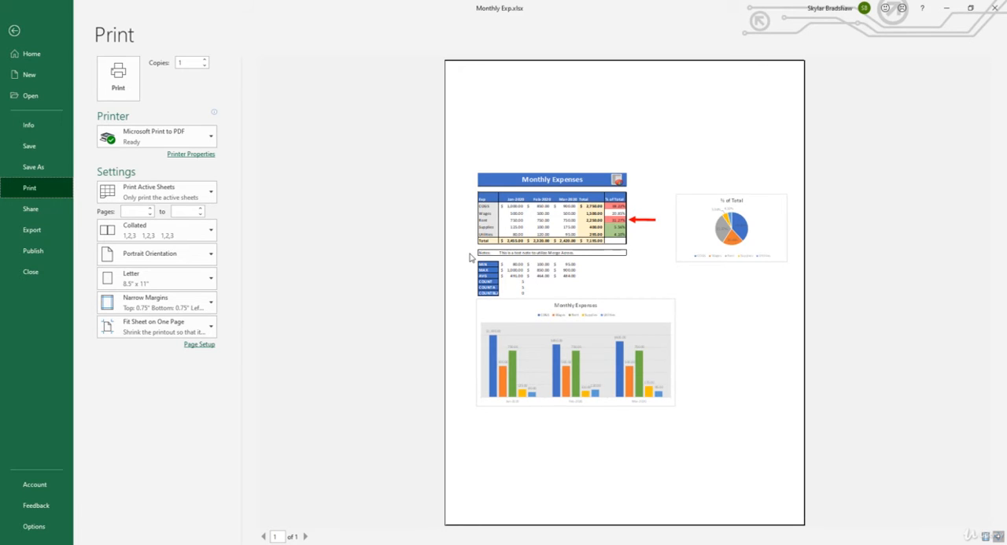
click(202, 328)
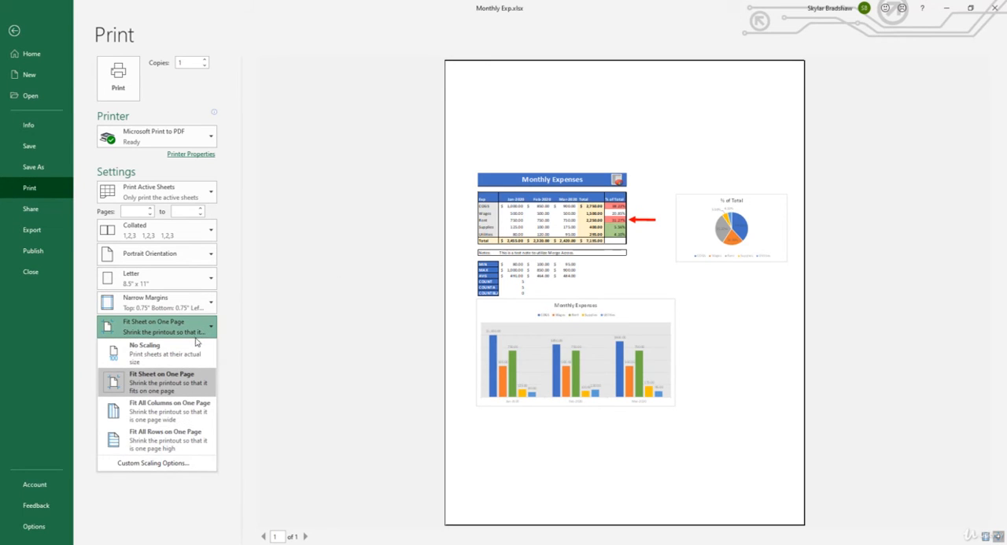
click(196, 352)
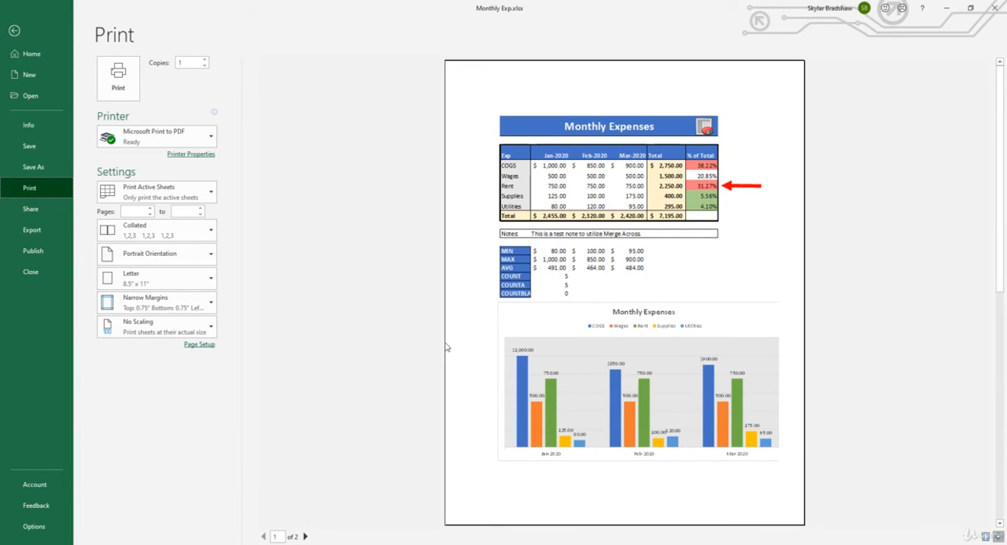
click(306, 536)
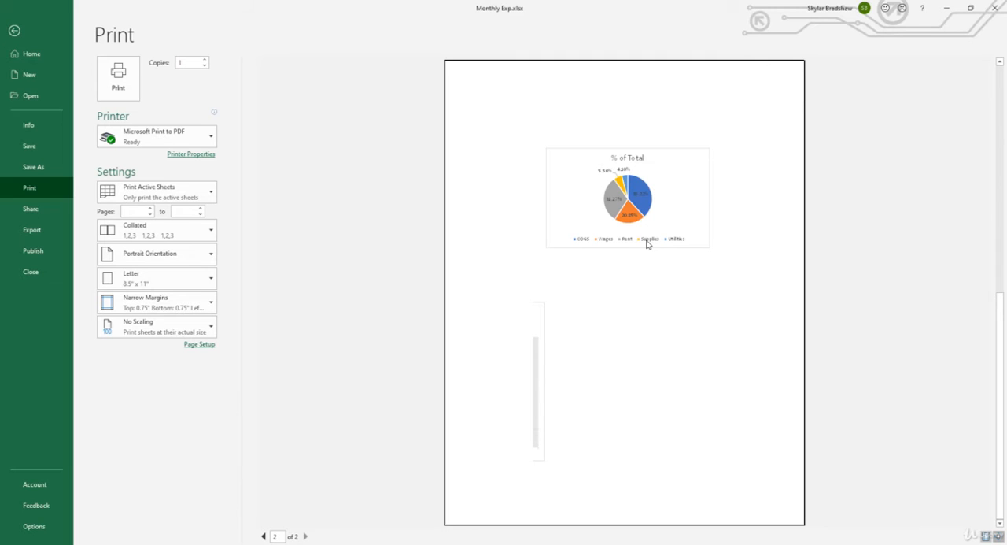
- Move and slightly shrink the Monthly Expenses column chart so it fits within the first page's width
click(14, 30)
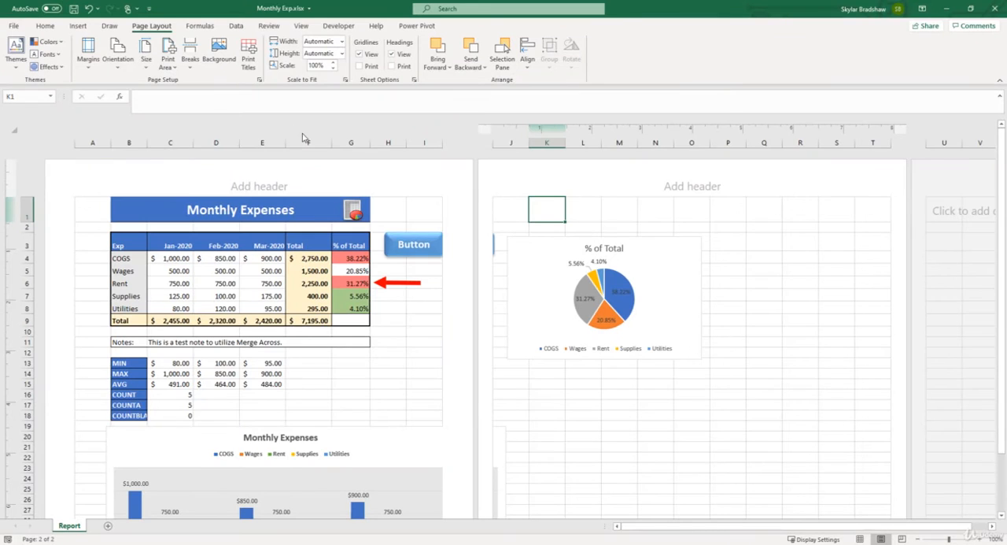
scroll(435, 326, down, 5)
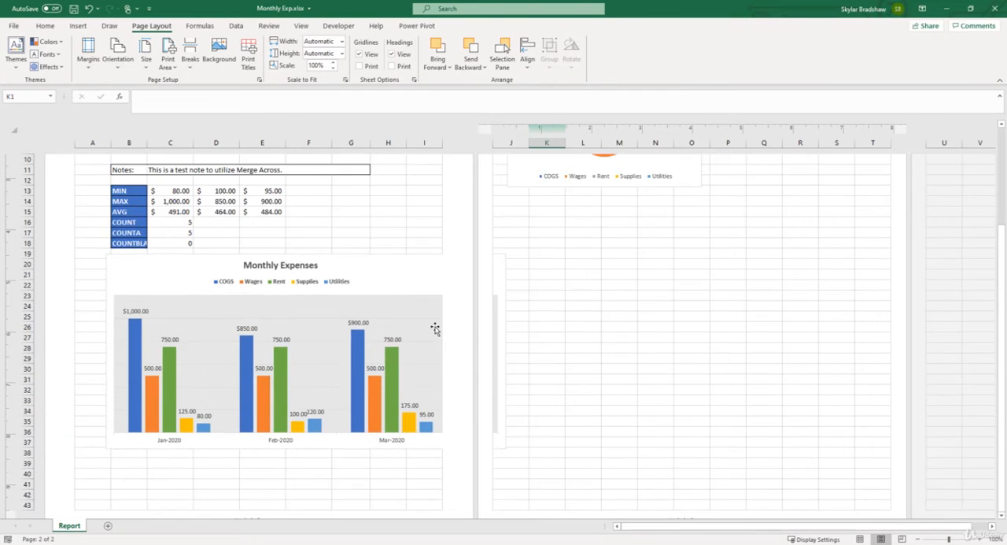
click(422, 266)
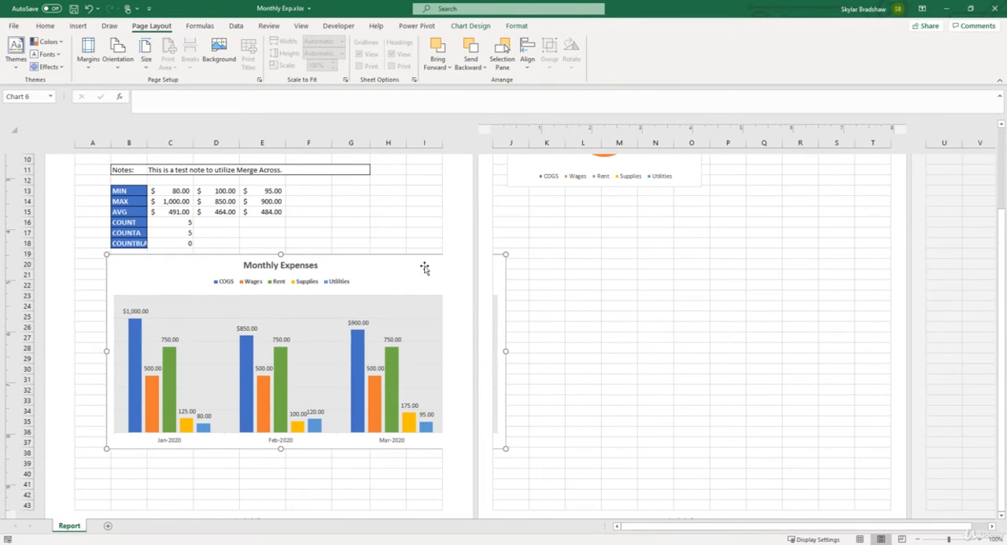
drag(422, 265, 401, 266)
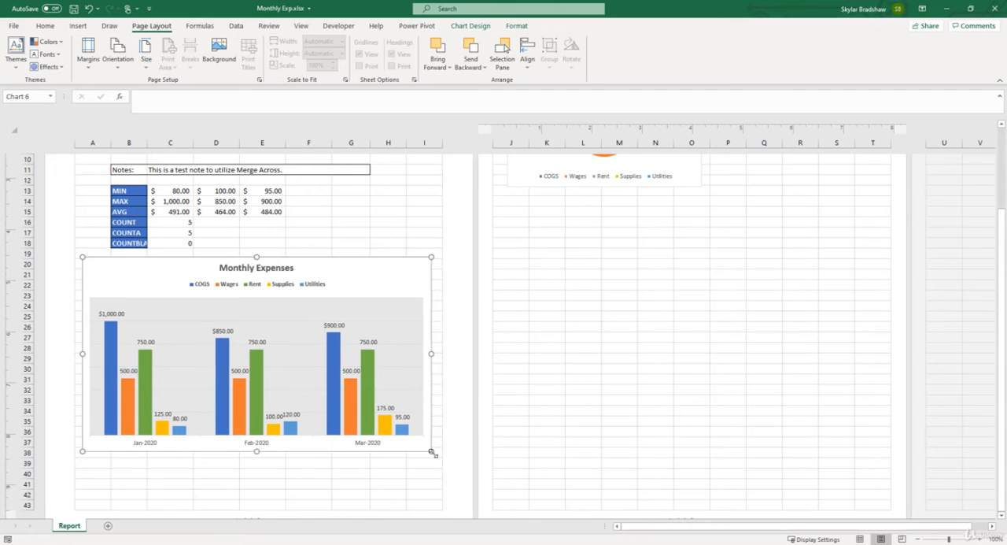
drag(433, 449, 416, 449)
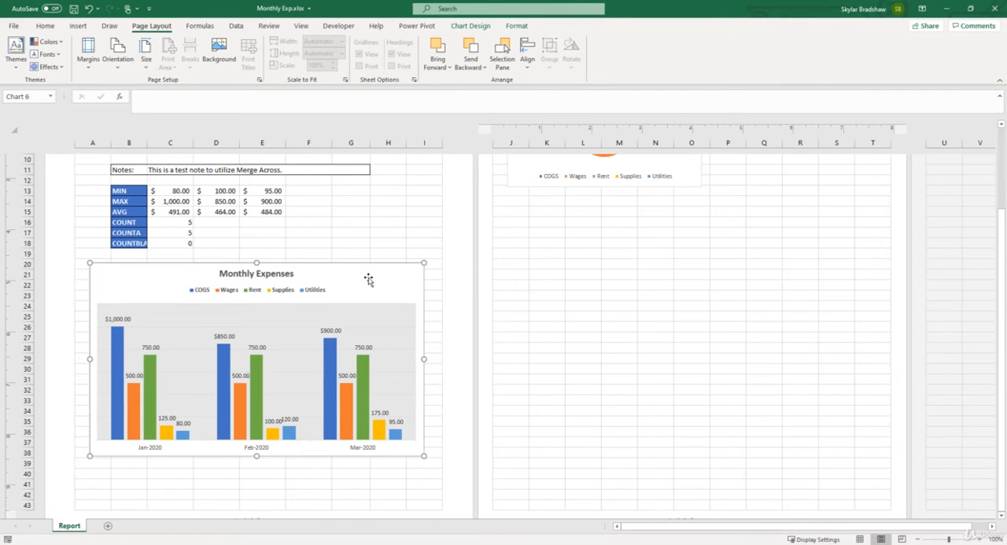
- Enlarge the % of Total pie chart so it spans nearly the full width of the second page
scroll(369, 280, up, 5)
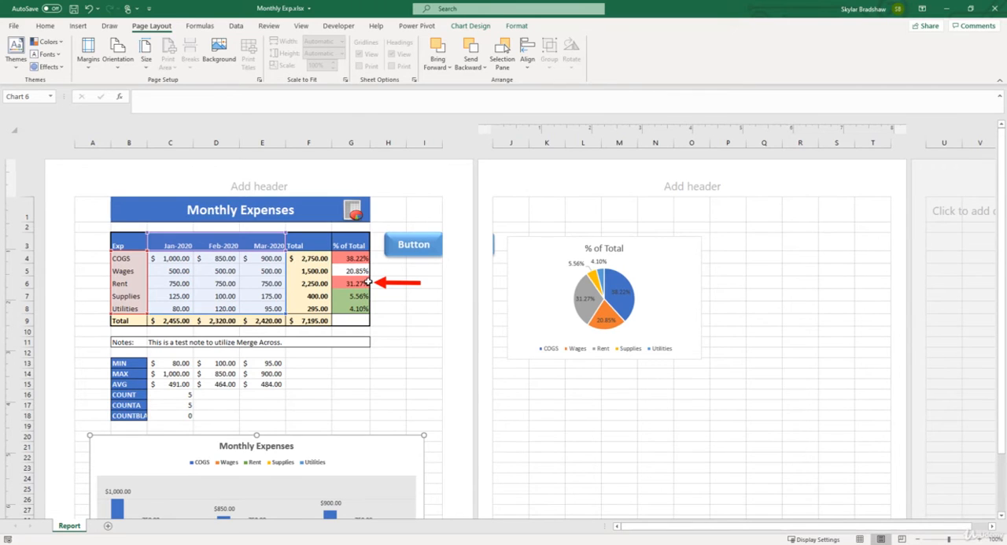
click(536, 294)
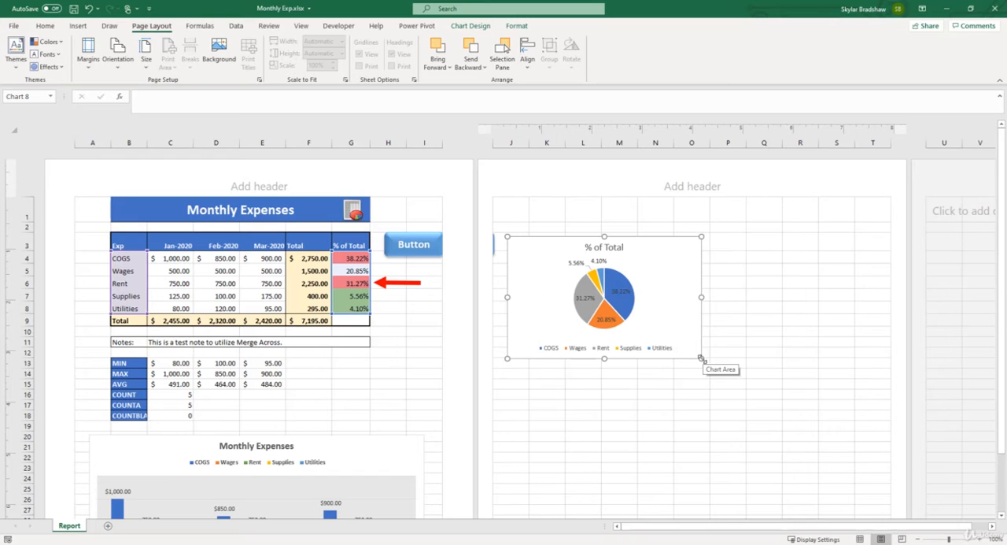
drag(701, 358, 885, 487)
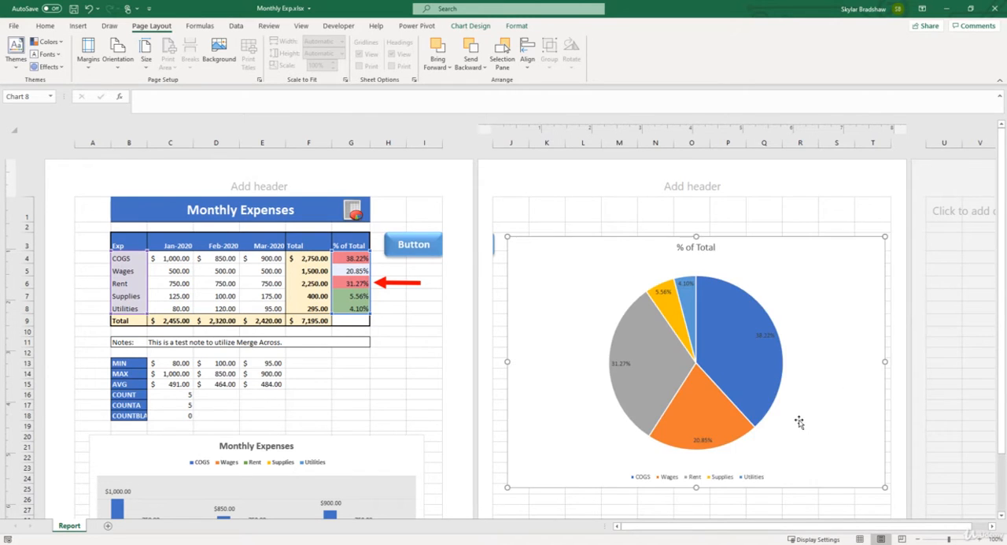
- Move the % of Total pie chart down toward the vertical middle of the second page
scroll(799, 421, down, 3)
click(917, 539)
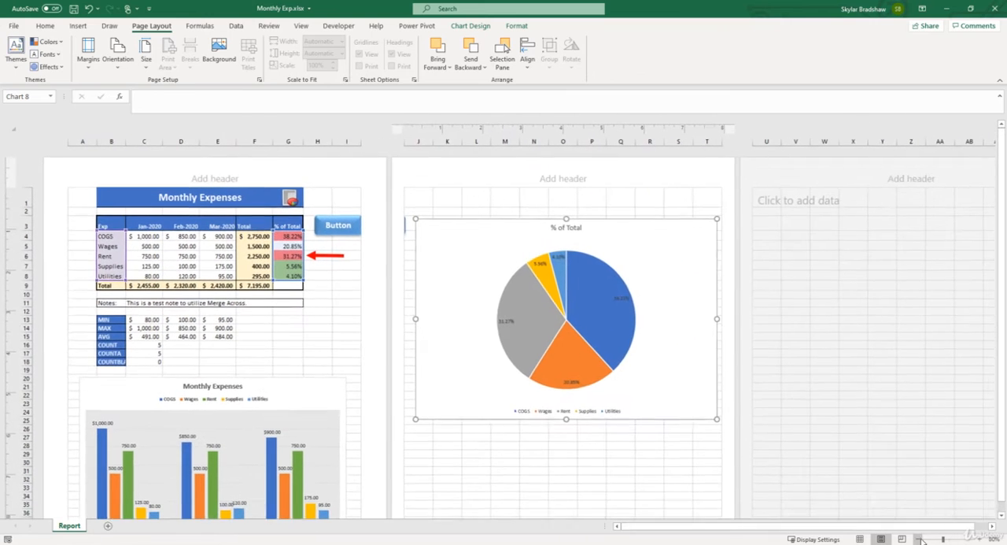
click(918, 540)
drag(589, 359, 592, 403)
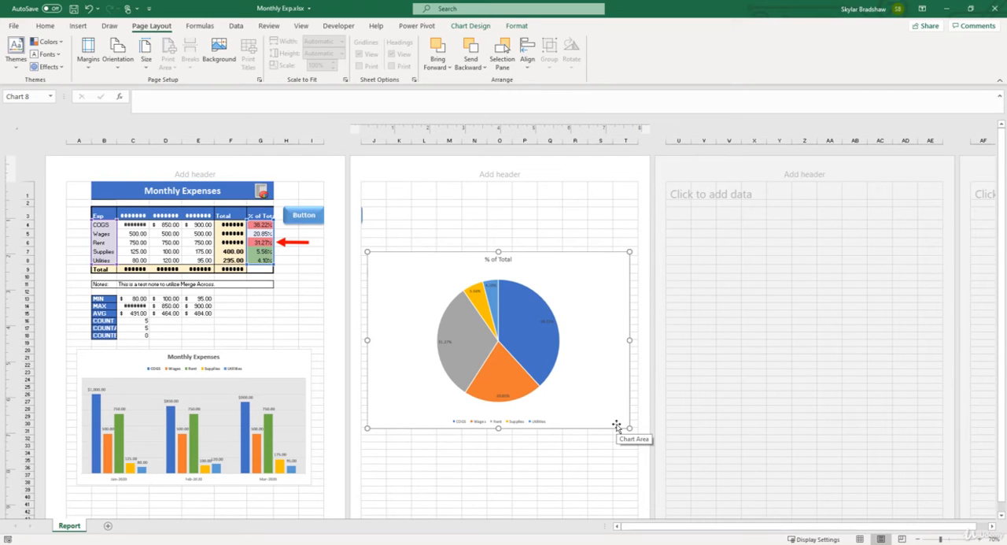
scroll(618, 425, down, 2)
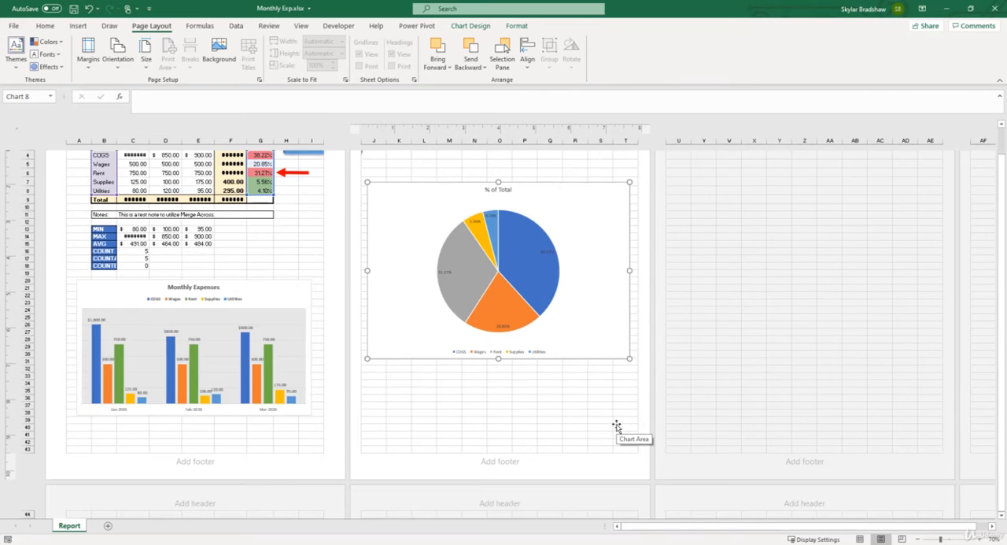
scroll(498, 388, up, 2)
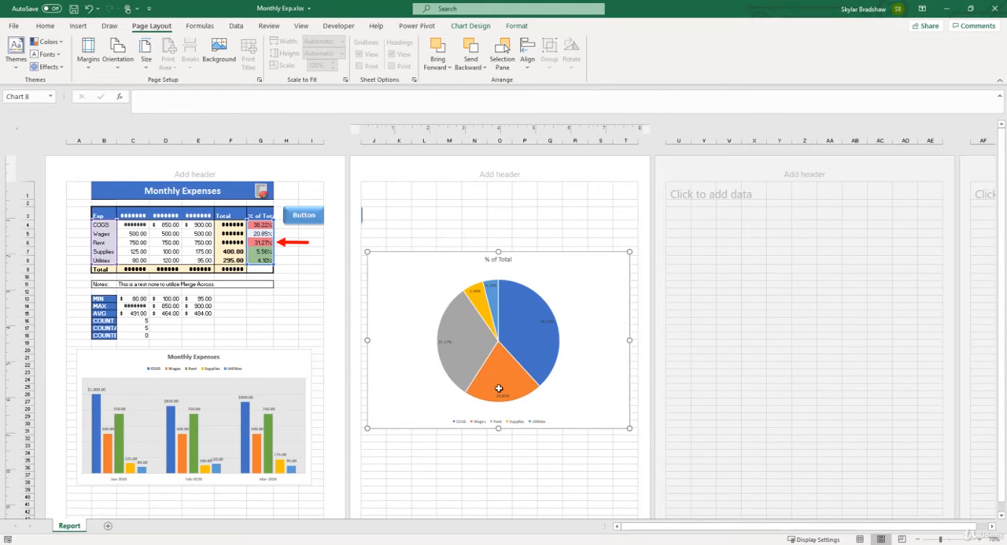
- Check the print preview of the enlarged pie chart while it is selected and return to the sheet
click(11, 26)
click(43, 186)
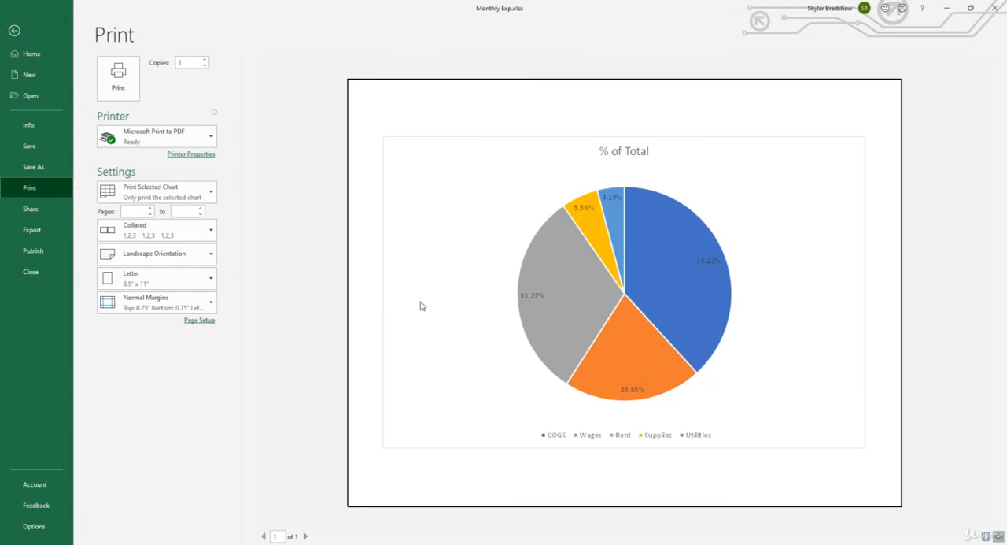
click(13, 30)
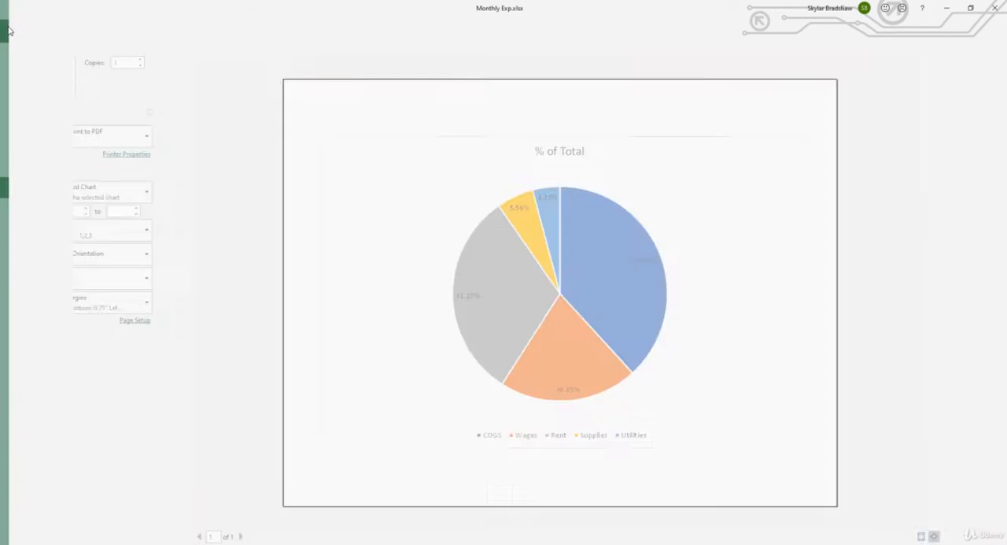
- Deselect the pie chart by selecting cell K1, review both pages in the print preview and return to the sheet
click(401, 193)
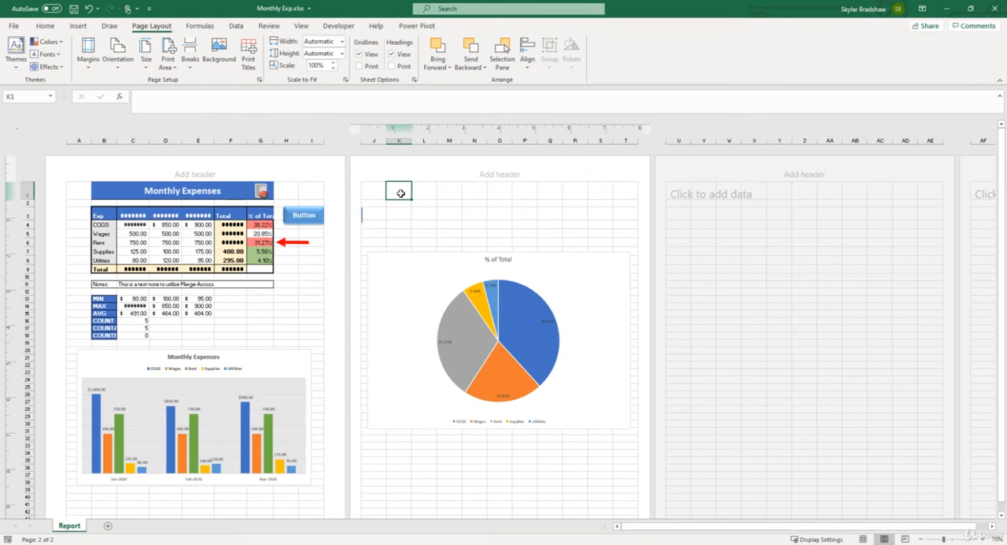
click(15, 26)
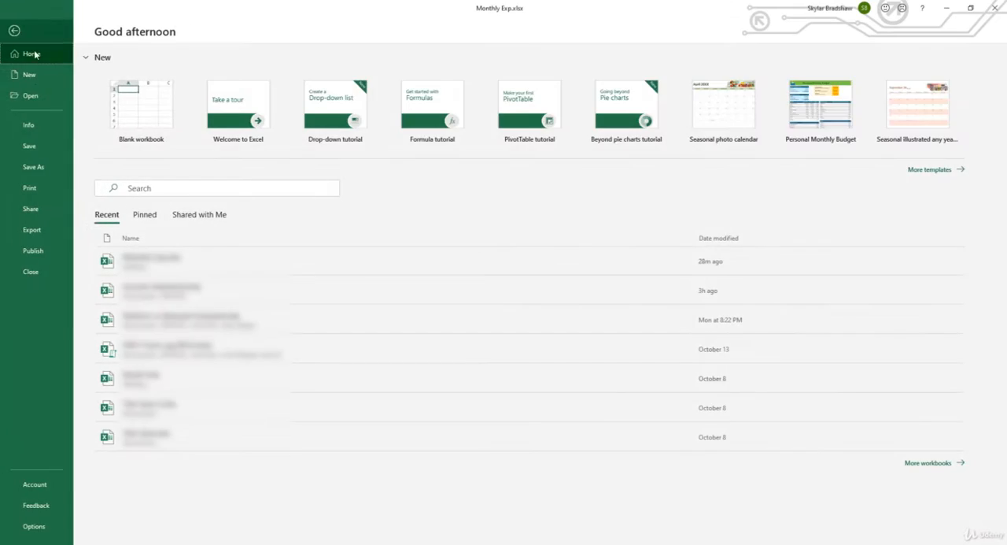
click(33, 191)
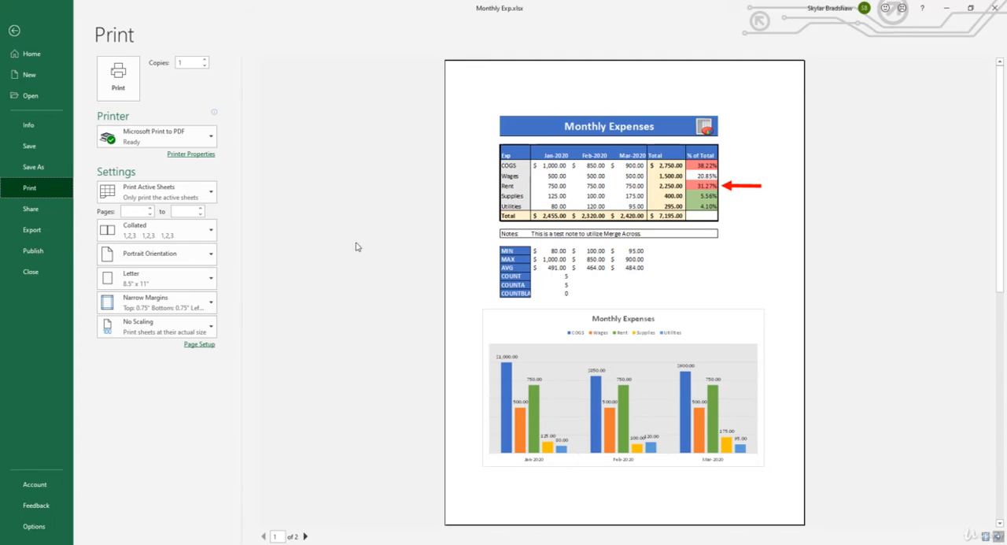
click(306, 536)
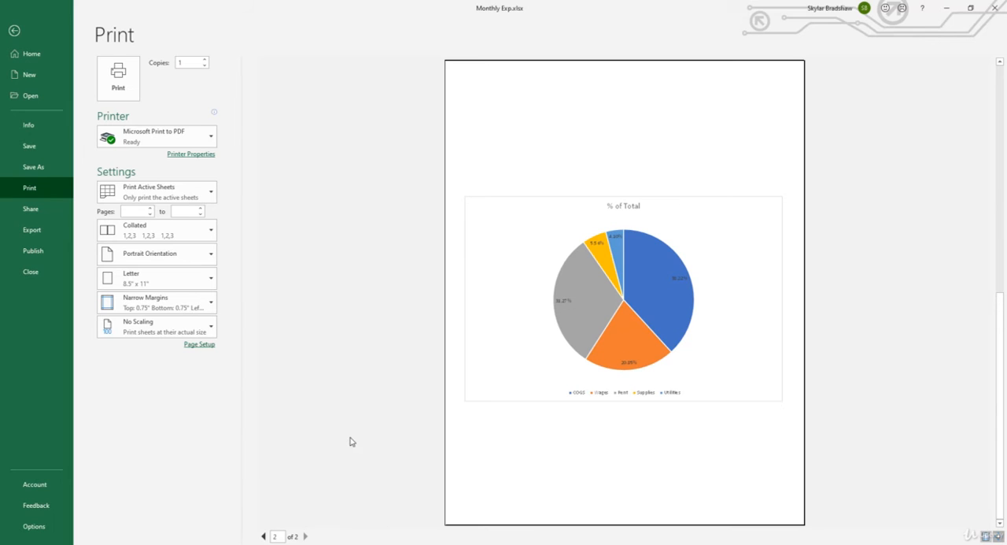
click(14, 30)
- Add the text "Monthly Expenses" to the center section of the page header
click(984, 539)
click(983, 539)
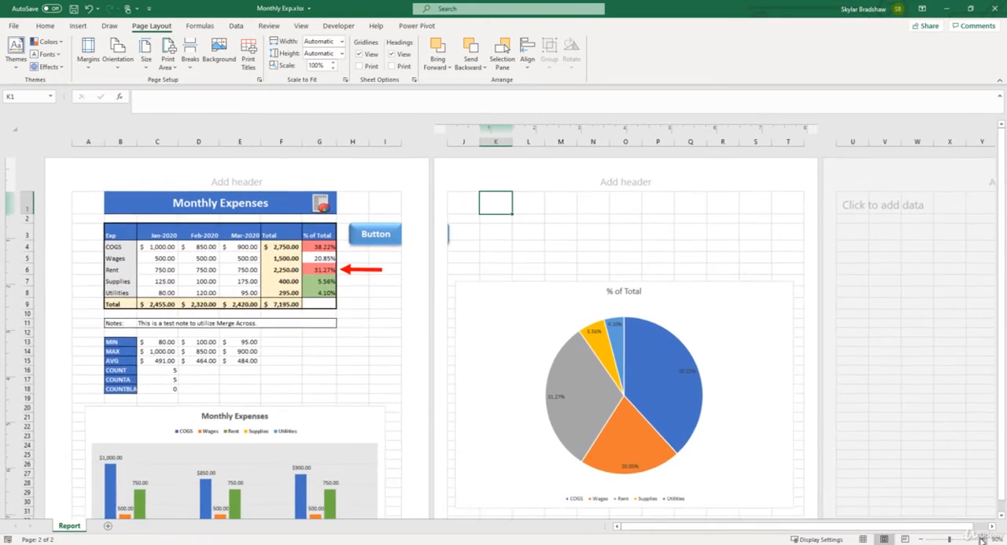
click(984, 540)
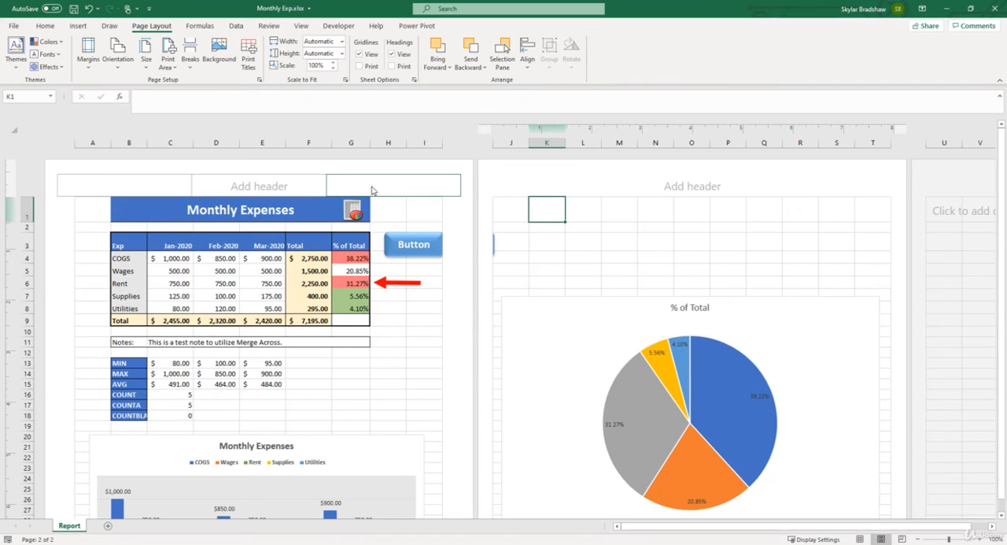
click(311, 189)
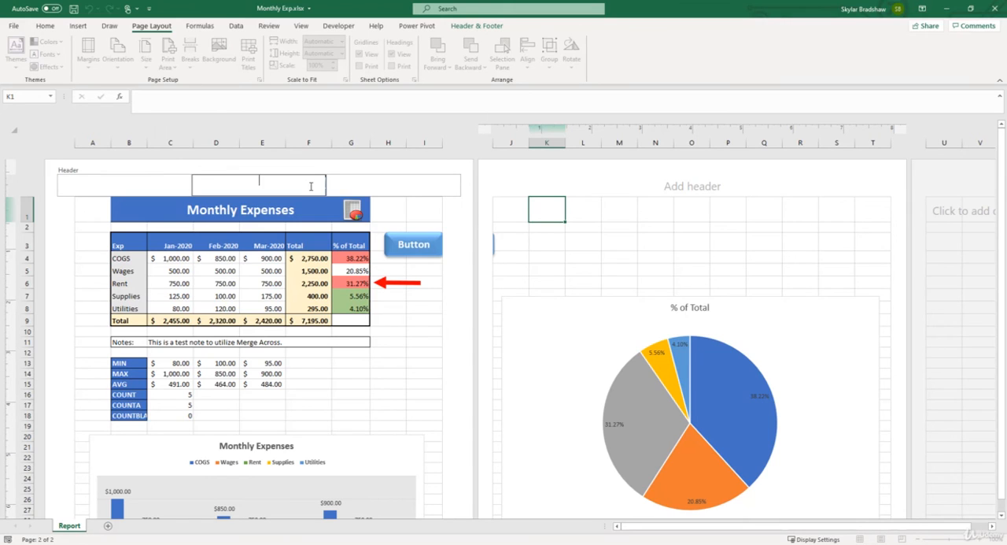
text(Monthly Expenses)
click(383, 212)
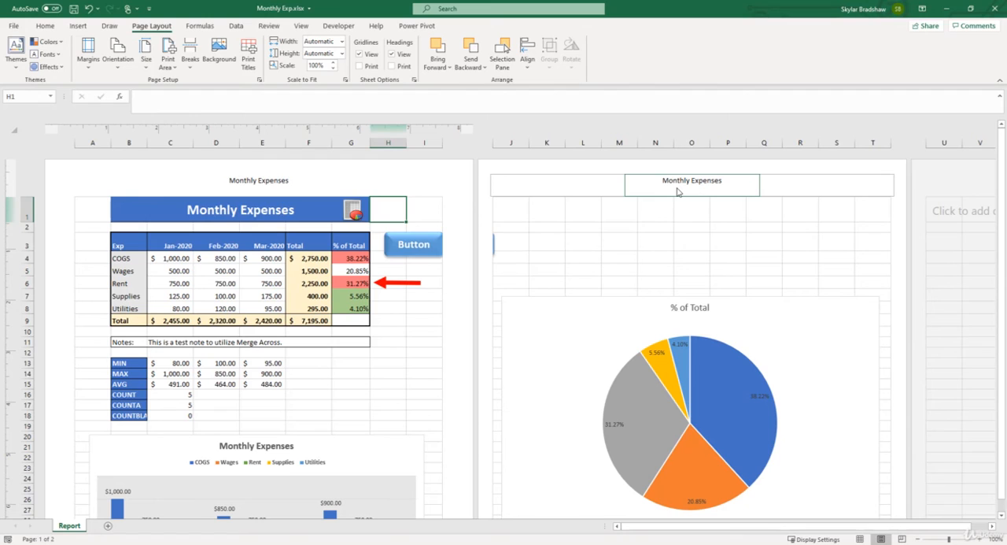
- Insert the automatic sheet name into the right section of the page header
click(428, 184)
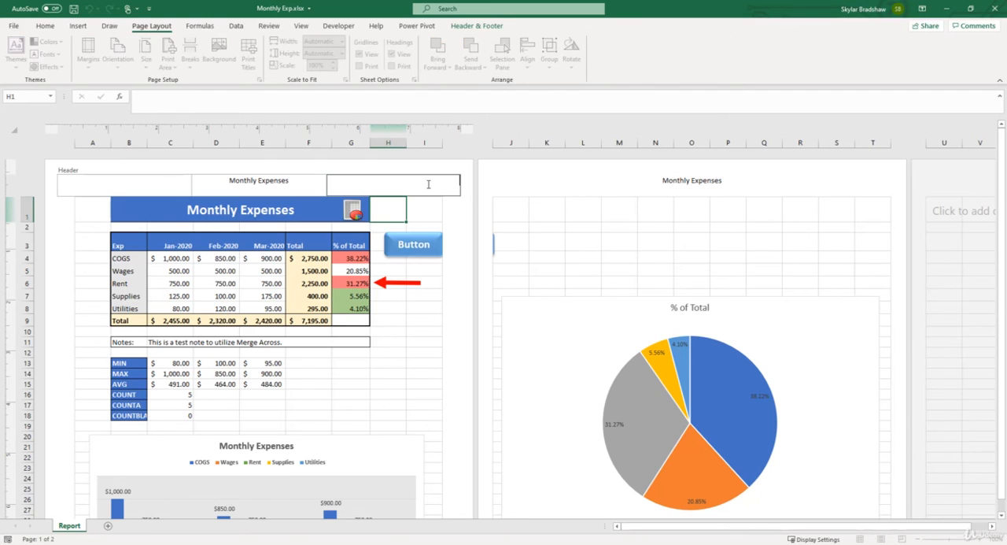
click(472, 28)
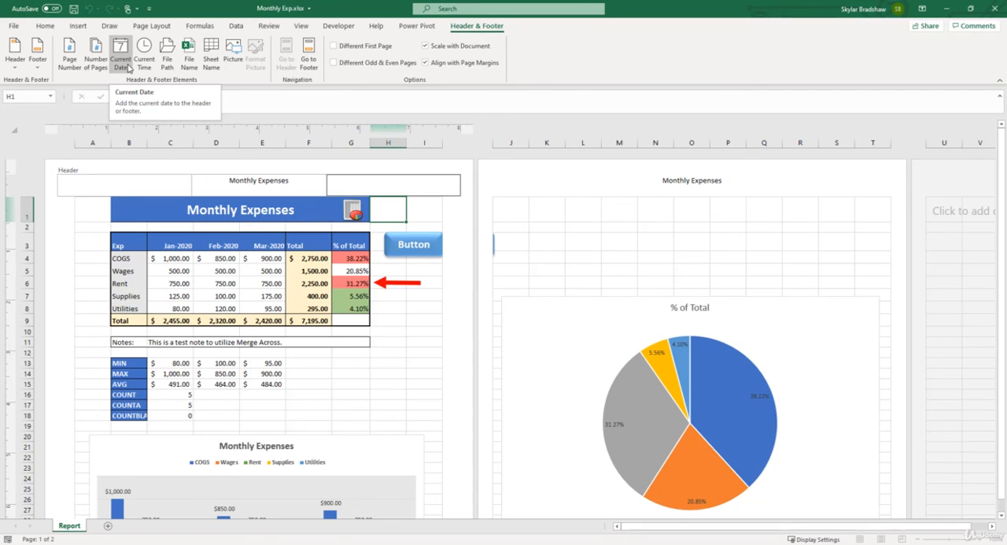
click(211, 58)
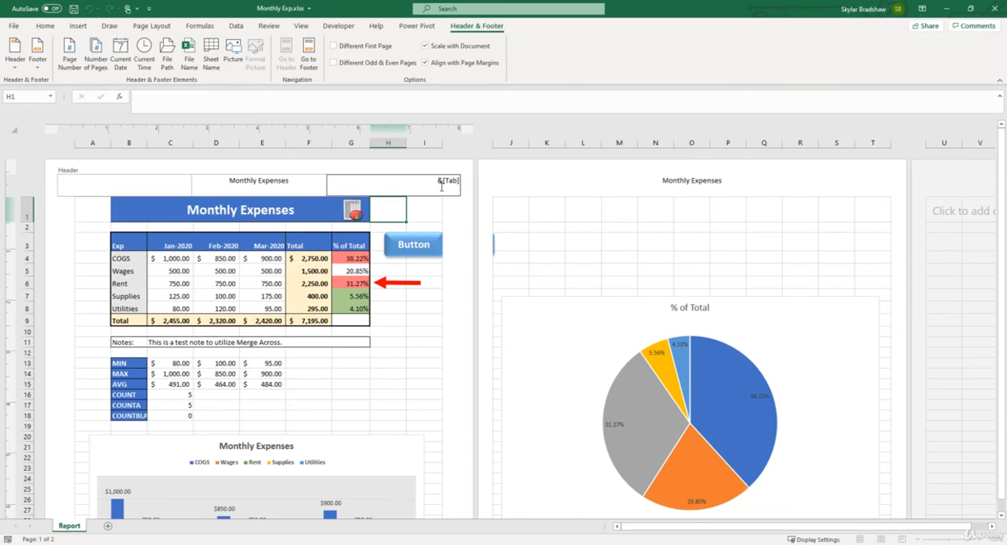
click(452, 212)
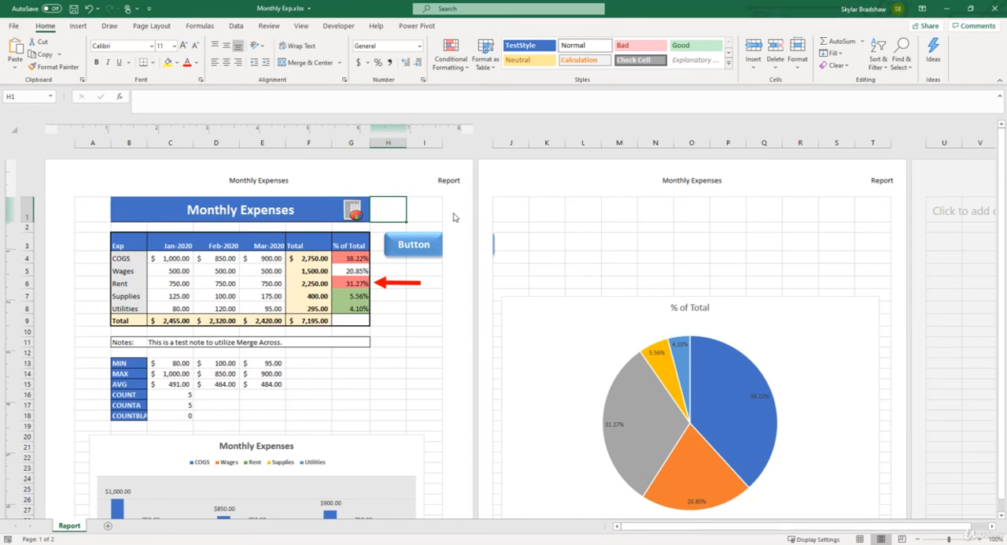
- Insert the automatic page number into the center section of the page footer
scroll(461, 220, down, 8)
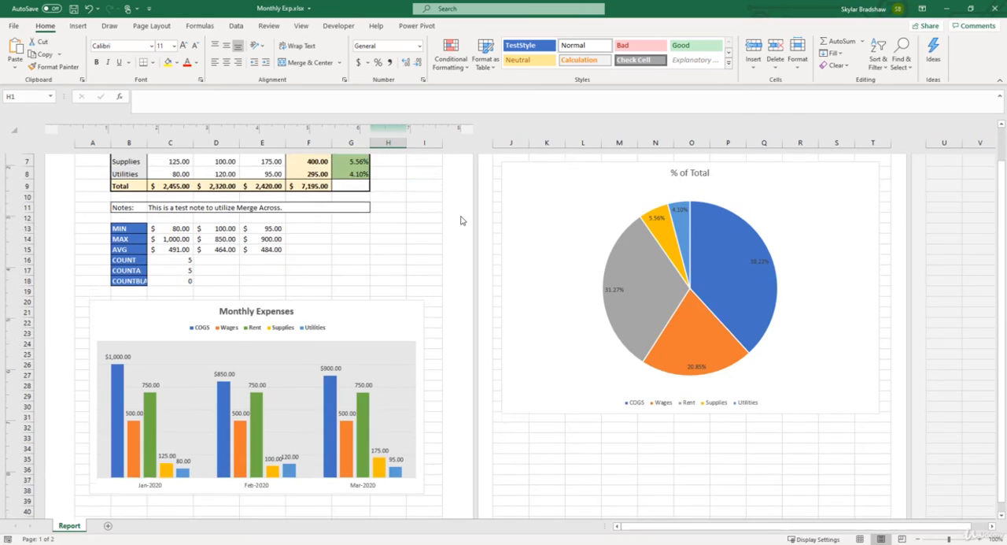
click(274, 426)
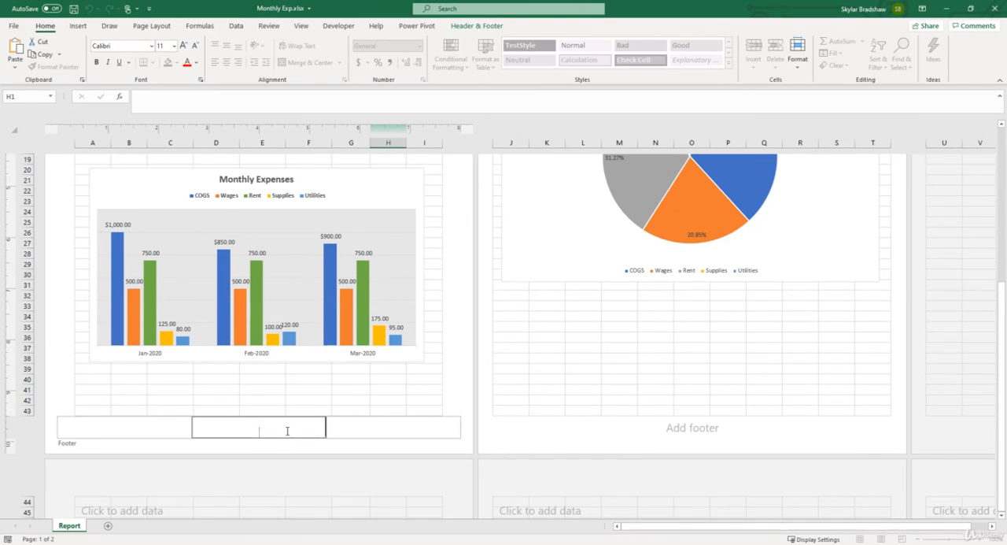
click(456, 27)
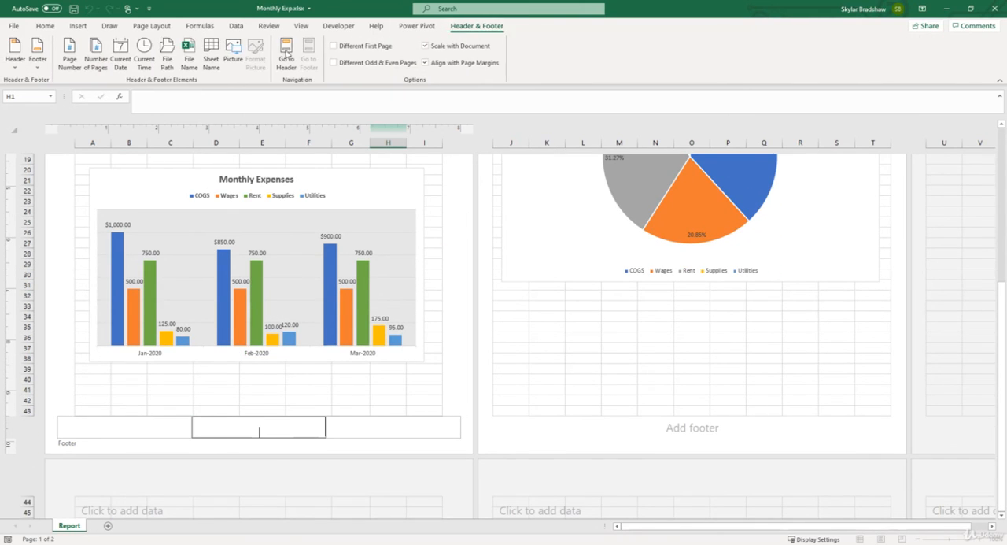
click(70, 63)
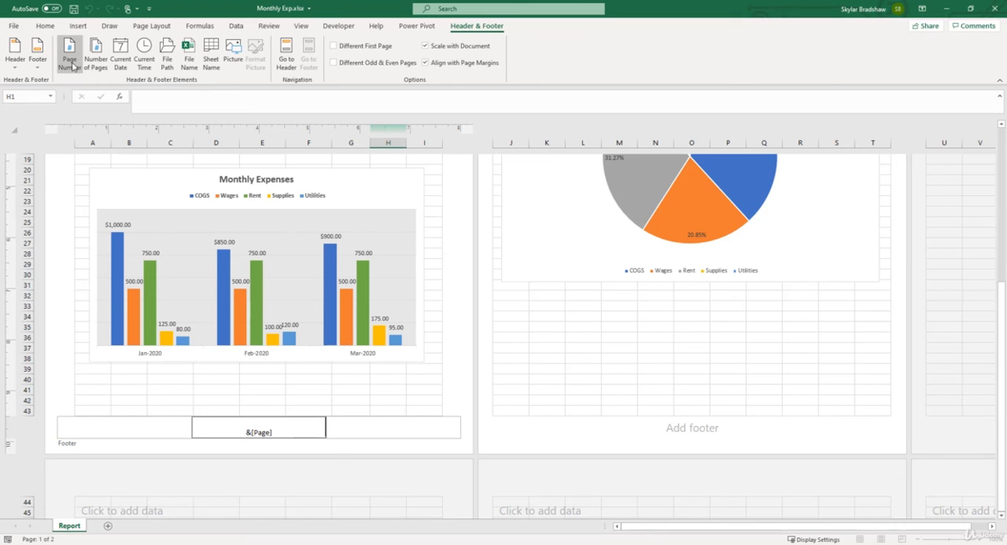
click(450, 387)
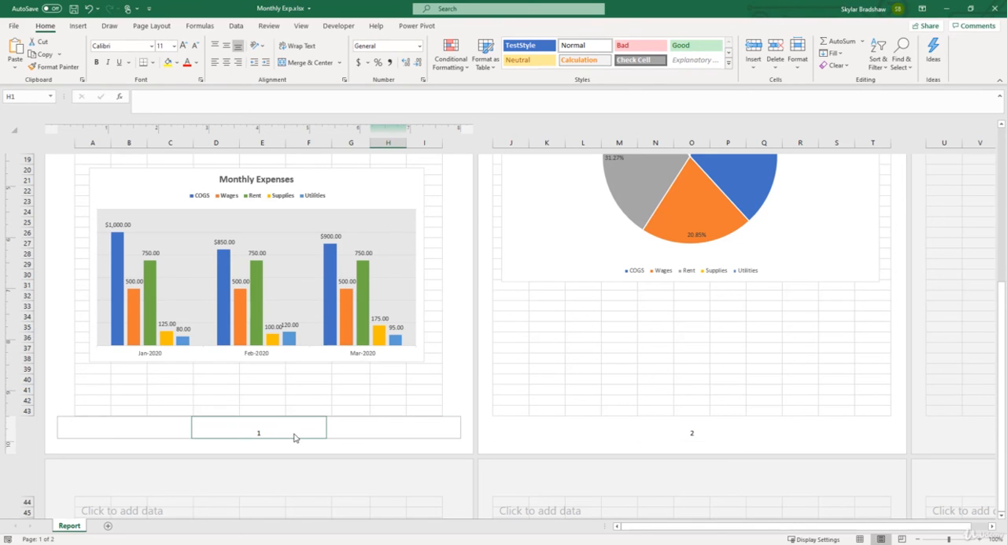
- Check the header and footer on both pages in the print preview
scroll(659, 438, up, 1)
scroll(659, 438, up, 5)
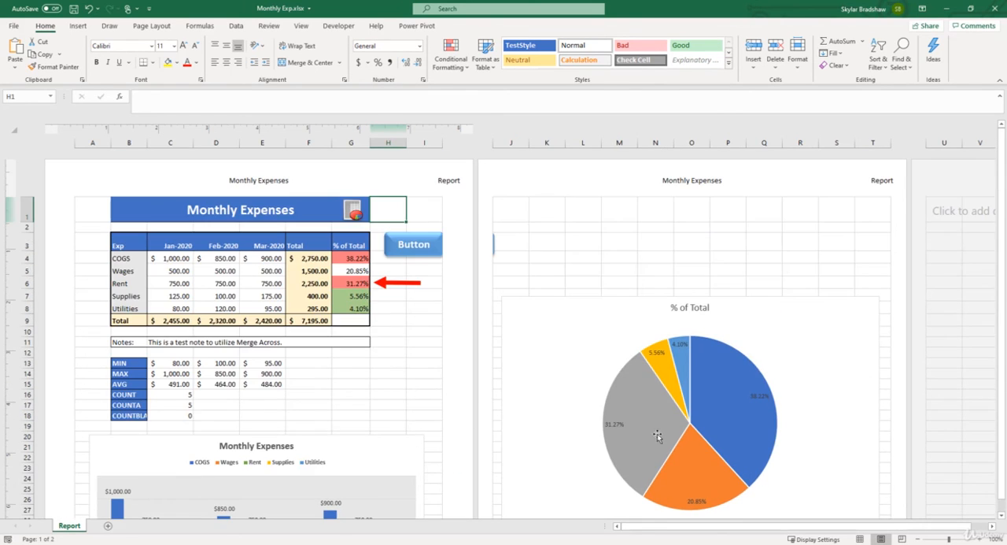
click(14, 28)
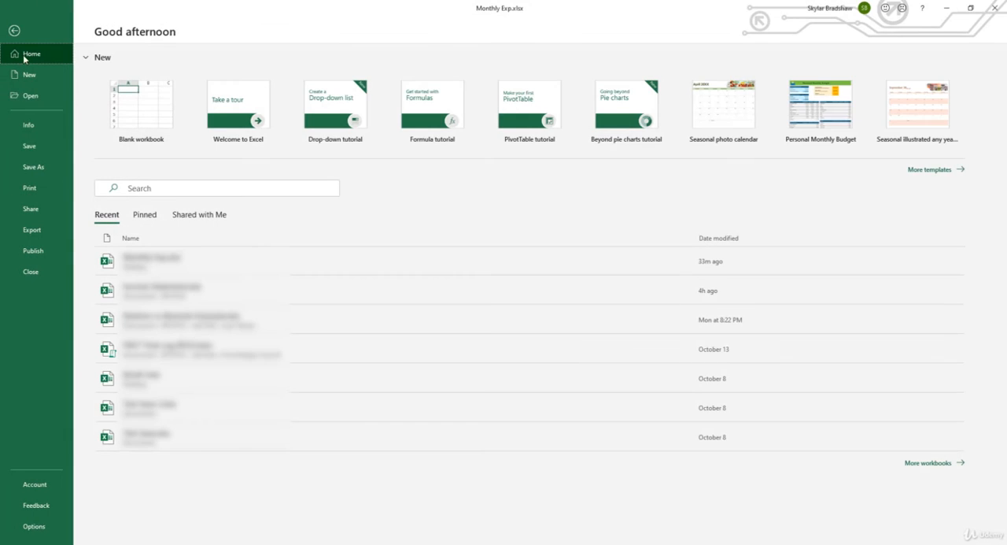
click(32, 188)
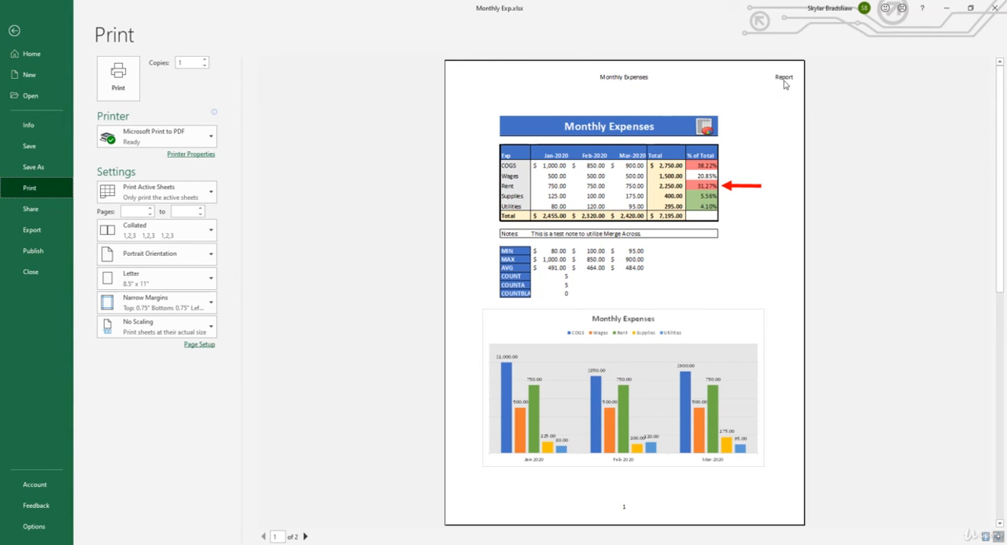
click(305, 536)
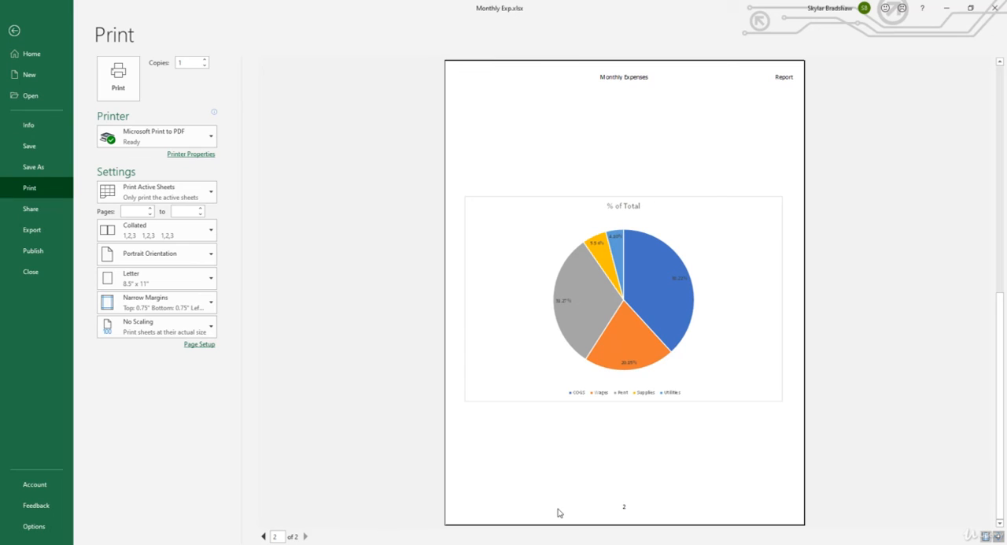